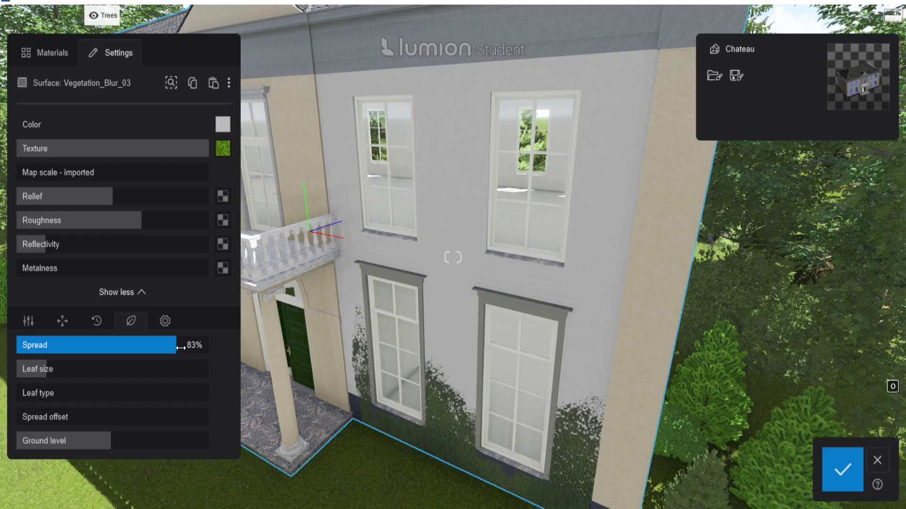
Increase the foliage spread on the front wall's Vegetation_Blur_03 surface
drag(180, 348, 221, 345)
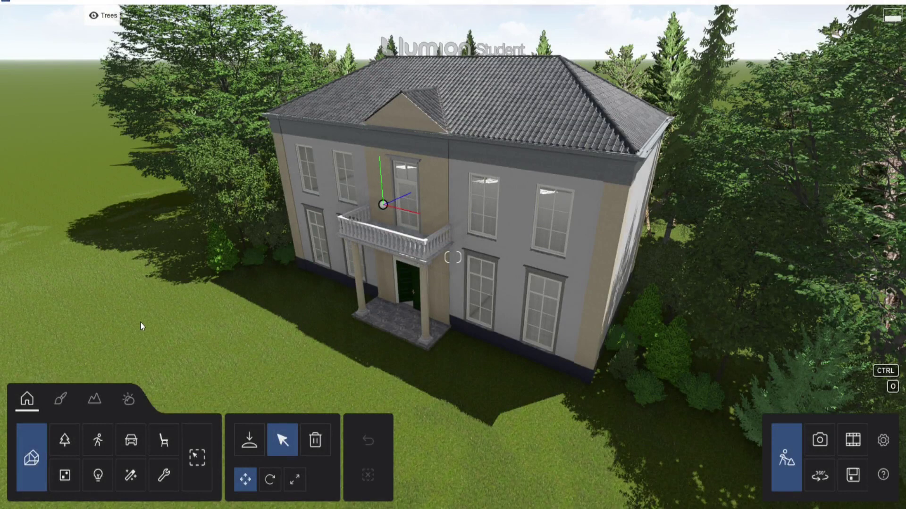
Search the nature library for "ivy" and open the second page of results
key(w)
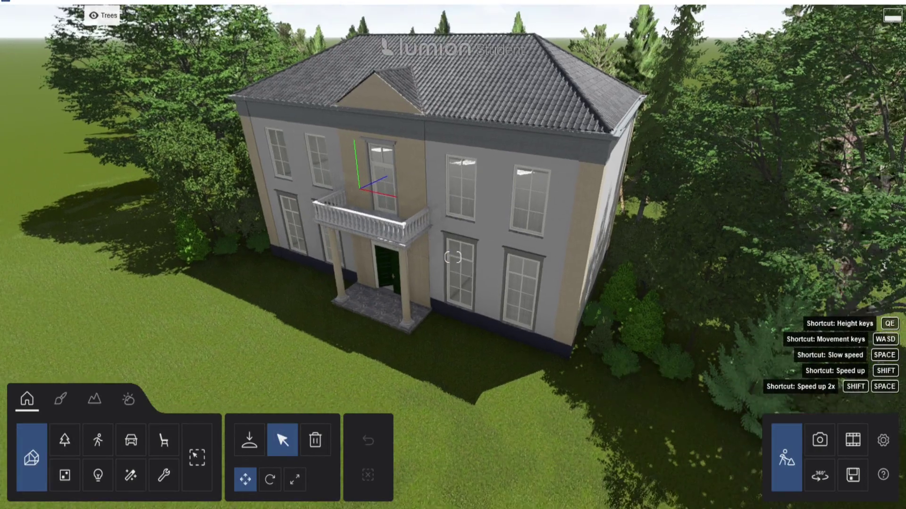
click(64, 440)
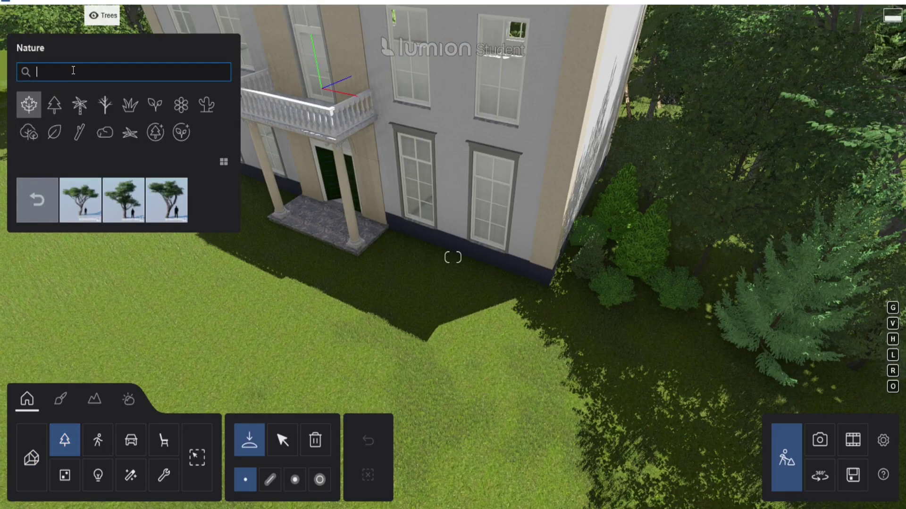
text(vy)
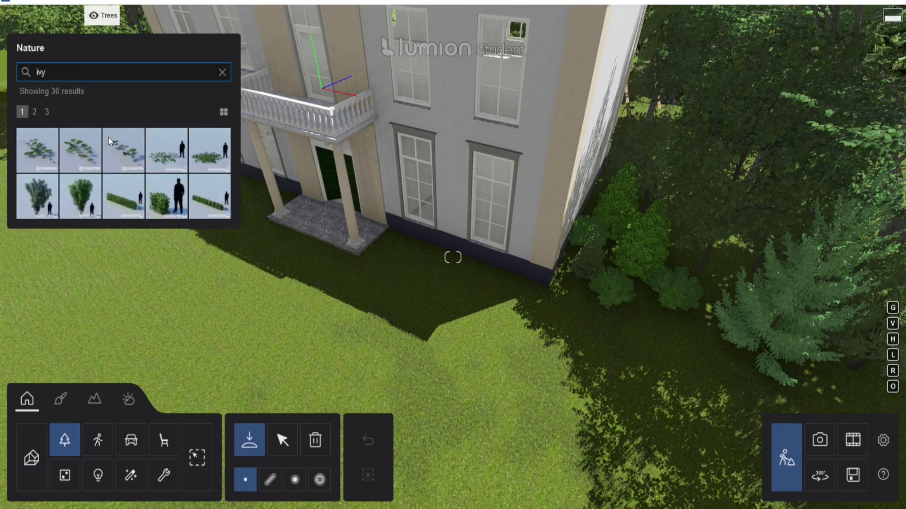
click(35, 111)
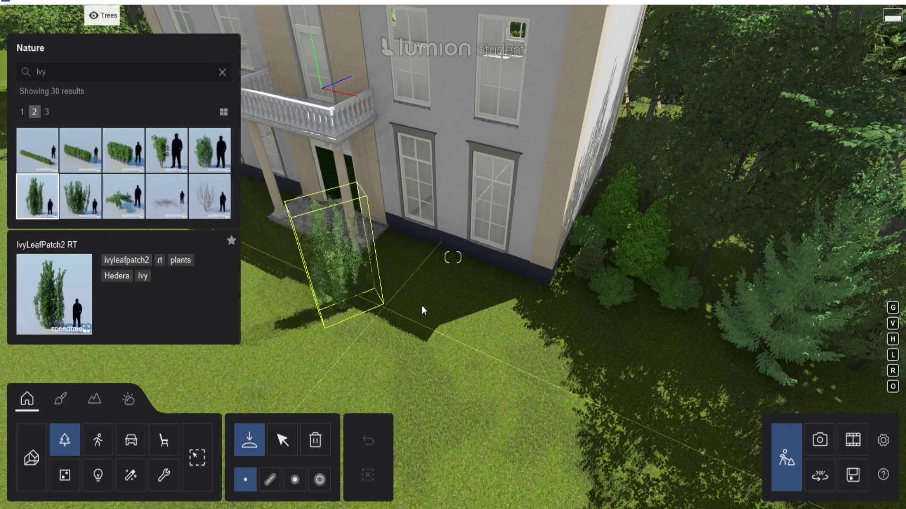
Rotate an IvyLeafPatch2 RT plant to face the wall and place it on the ground at the facade's near corner
key(r)
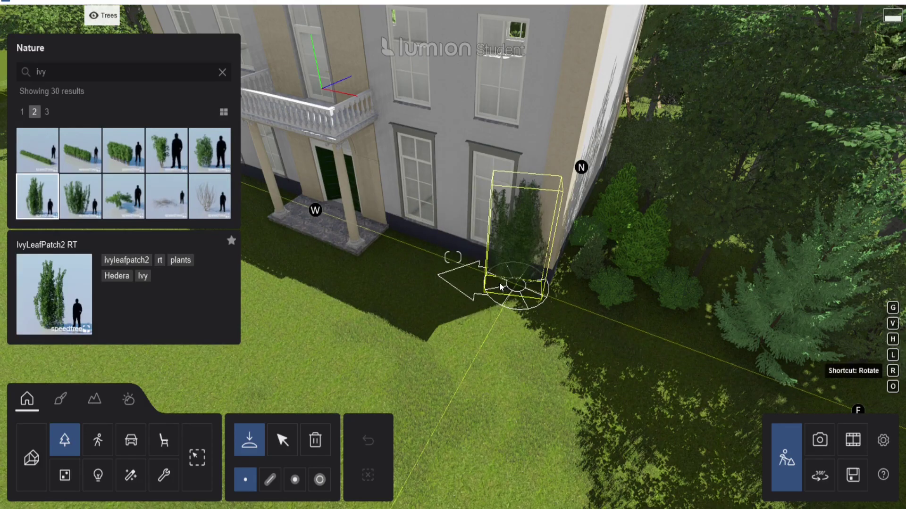
right_drag(488, 274, 542, 304)
key(w)
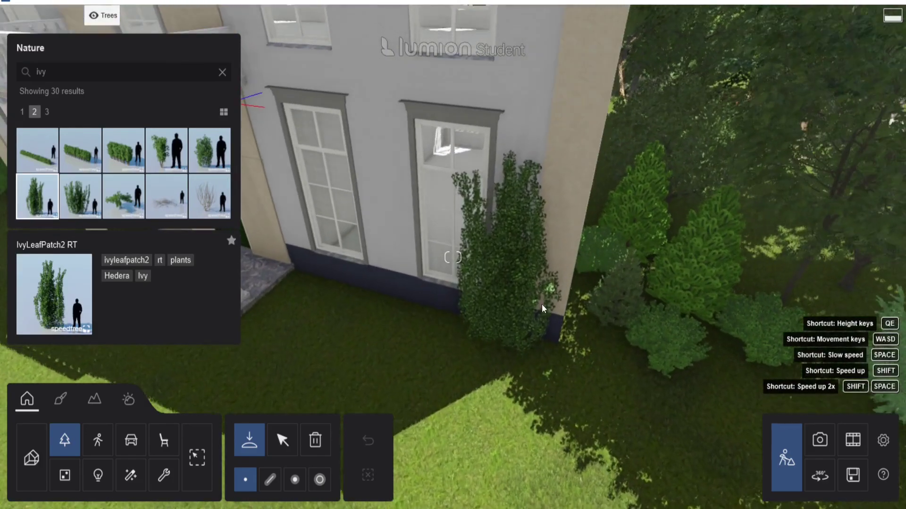
click(526, 338)
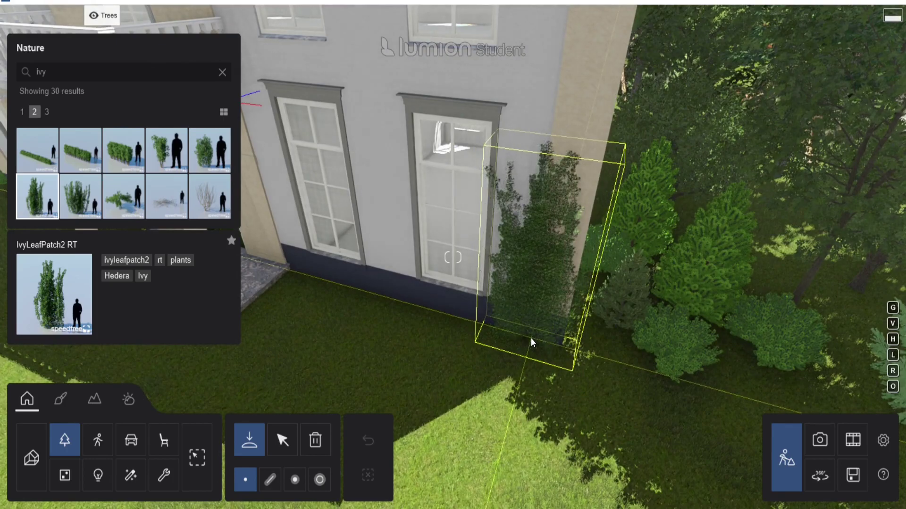
Stack another rotated IvyLeafPatch2 RT above the first so the ivy climbs the wall up to the cornice
key(r)
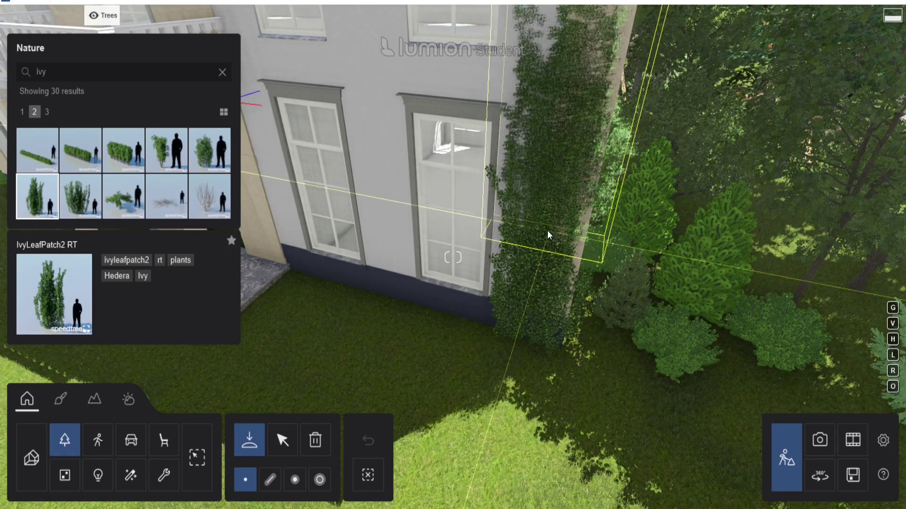
key(r)
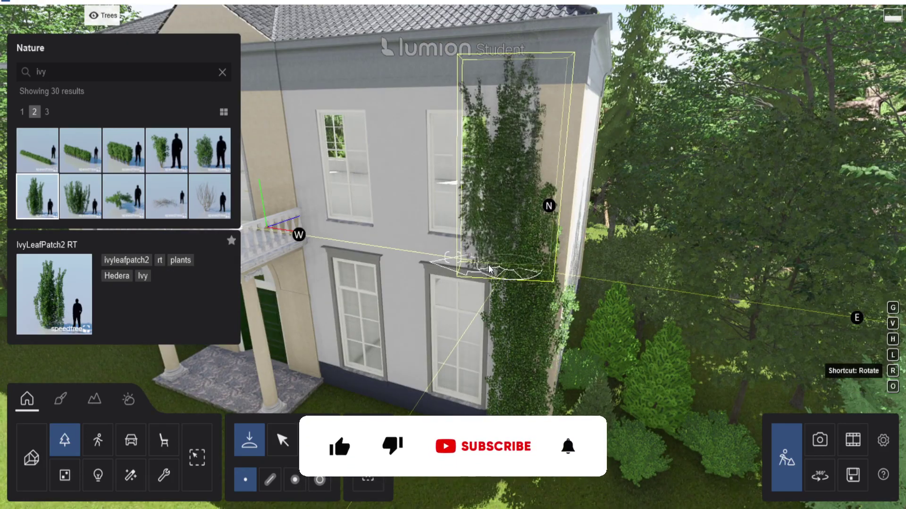
click(528, 267)
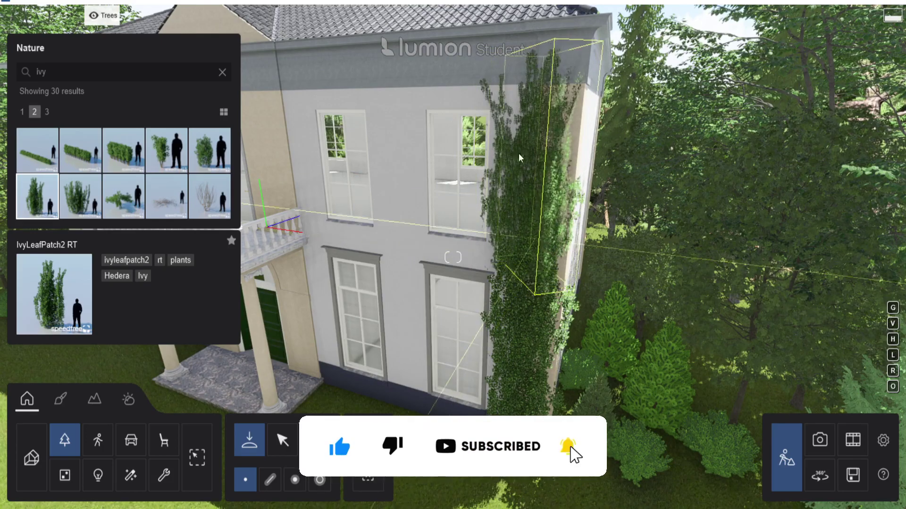
Place an IvyHedge1Single RT above the ground-floor window beside the ivy column, and move it into the column
click(166, 155)
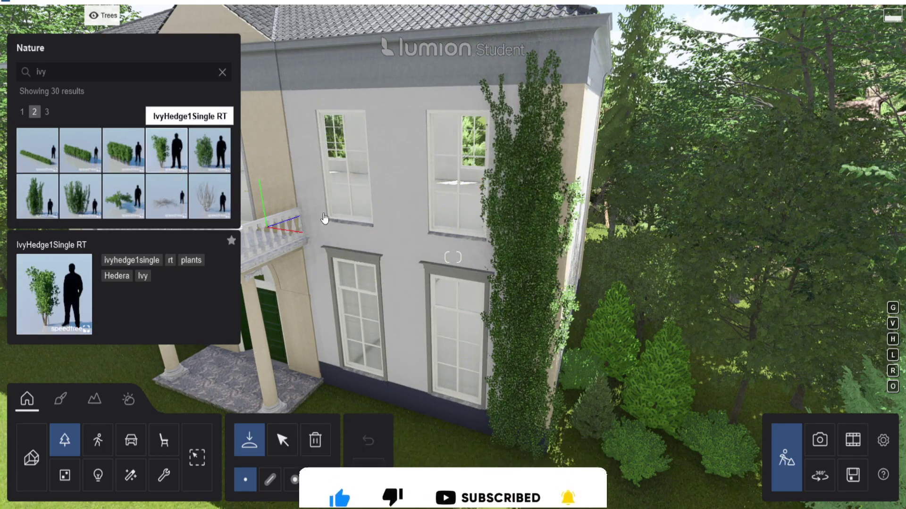
key(w)
key(w)
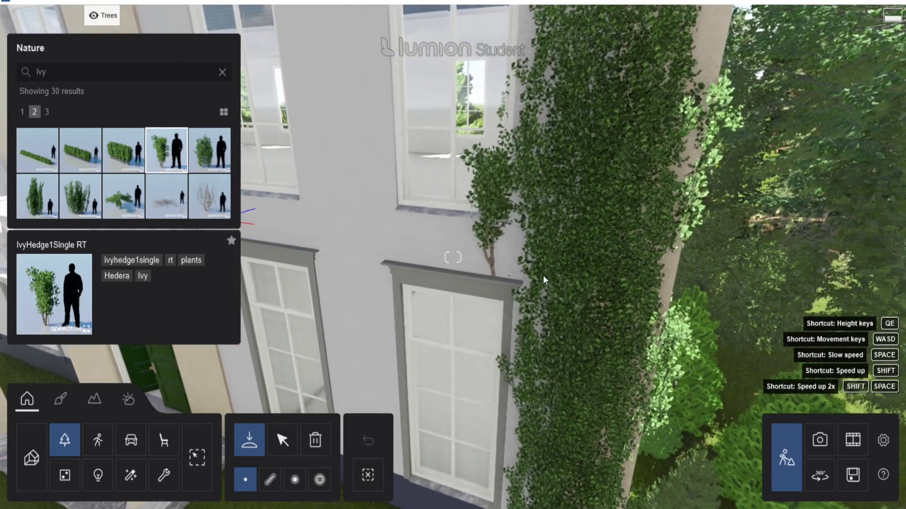
key(r)
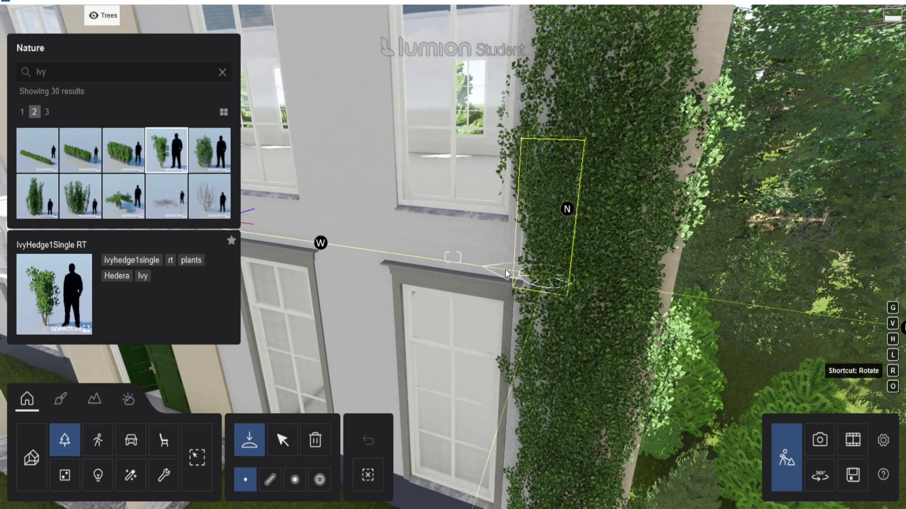
click(522, 329)
key(s)
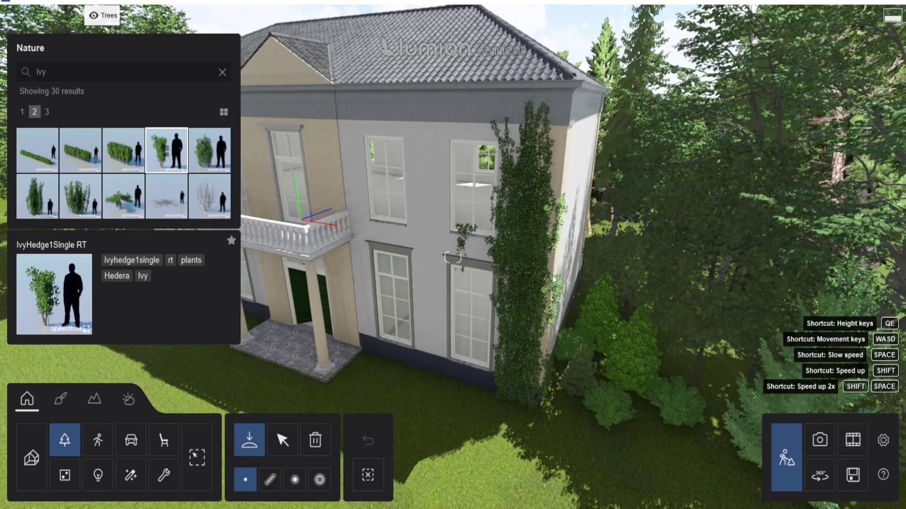
click(282, 440)
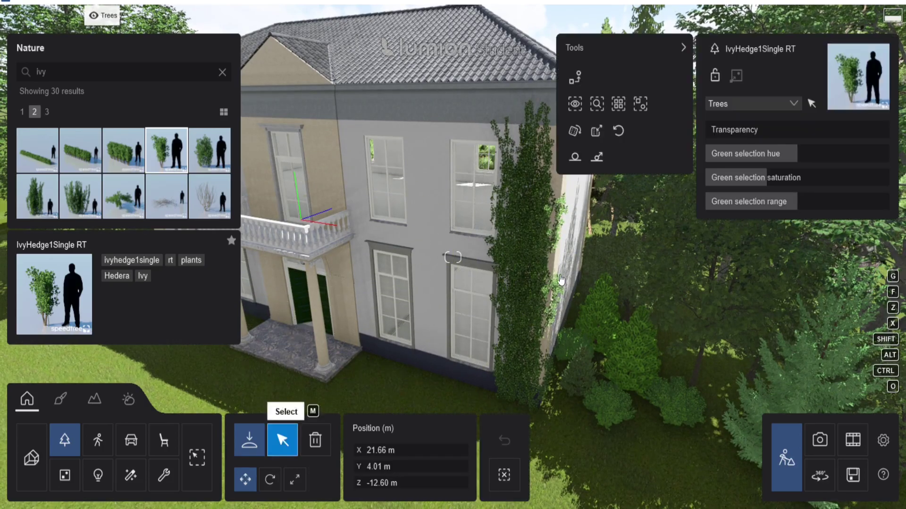
click(500, 283)
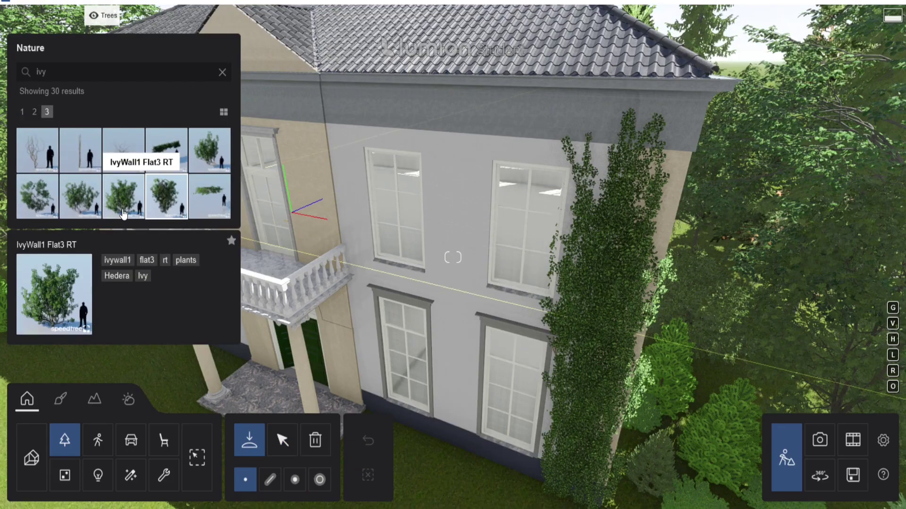
Place an IvyWall1 Flat4 RT upside down on the wall between the two upper-floor windows
click(447, 297)
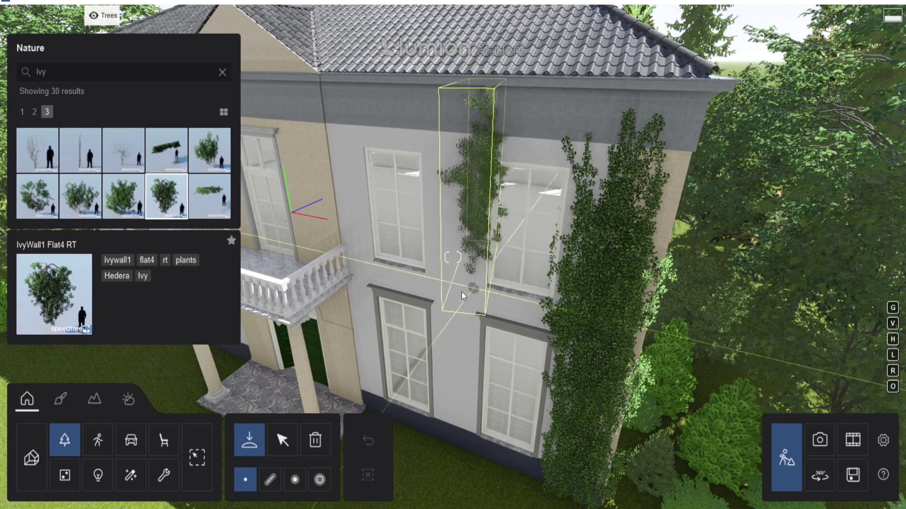
mouse_move(447, 297)
mouse_down()
mouse_move(461, 300)
mouse_move(452, 311)
mouse_move(472, 274)
mouse_move(458, 300)
mouse_move(491, 164)
mouse_move(503, 183)
mouse_move(414, 166)
mouse_move(393, 190)
mouse_move(476, 191)
mouse_move(439, 203)
mouse_move(467, 246)
mouse_move(542, 317)
mouse_move(586, 327)
mouse_move(435, 333)
mouse_move(460, 309)
mouse_up()
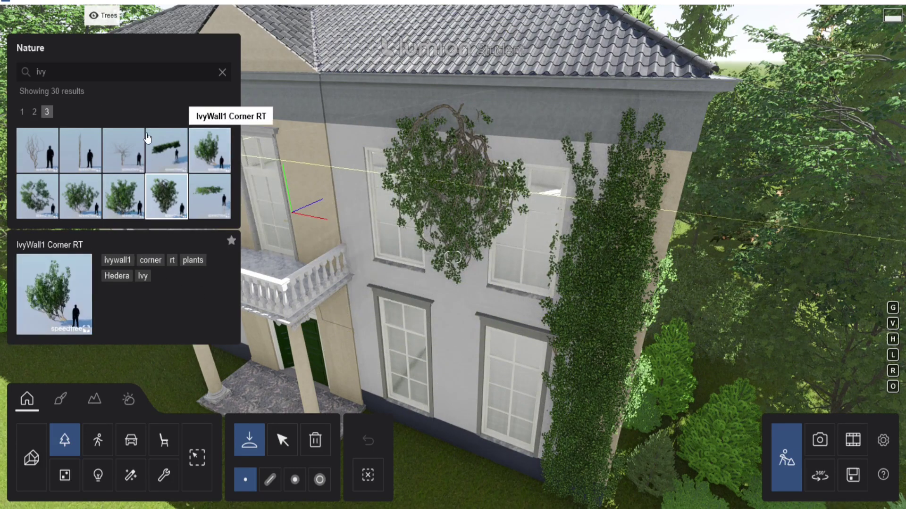
click(35, 112)
click(166, 150)
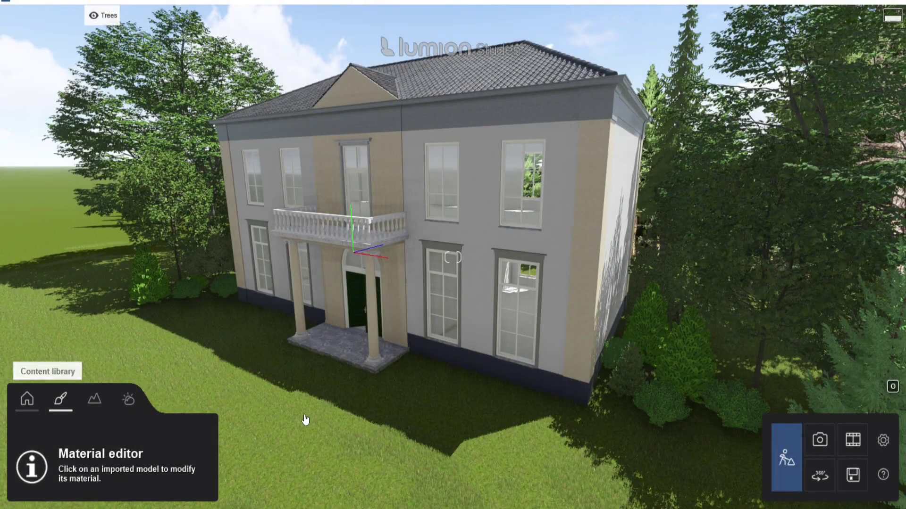
Select the dark plinth material Cladding_Stucco_black1 and raise its foliage Spread to grow ivy along the base of the house
key(w)
right_drag(306, 420, 426, 362)
key(w)
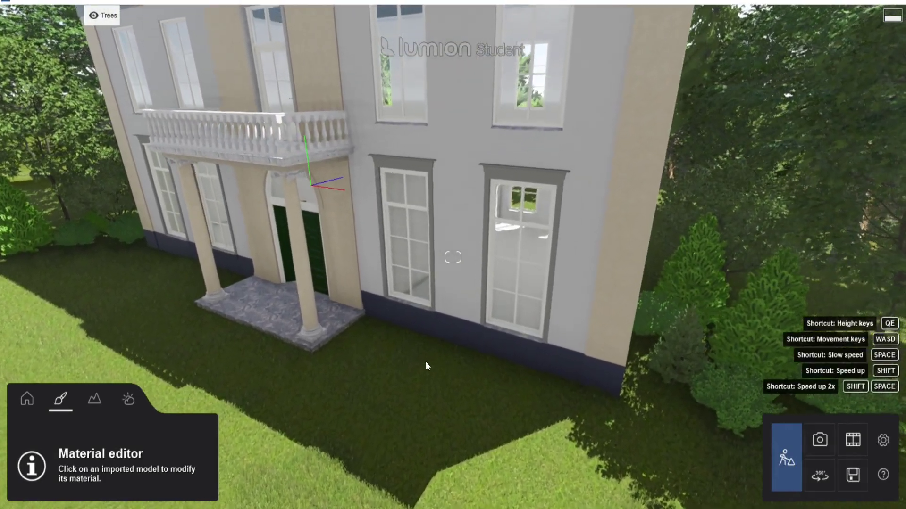
click(440, 327)
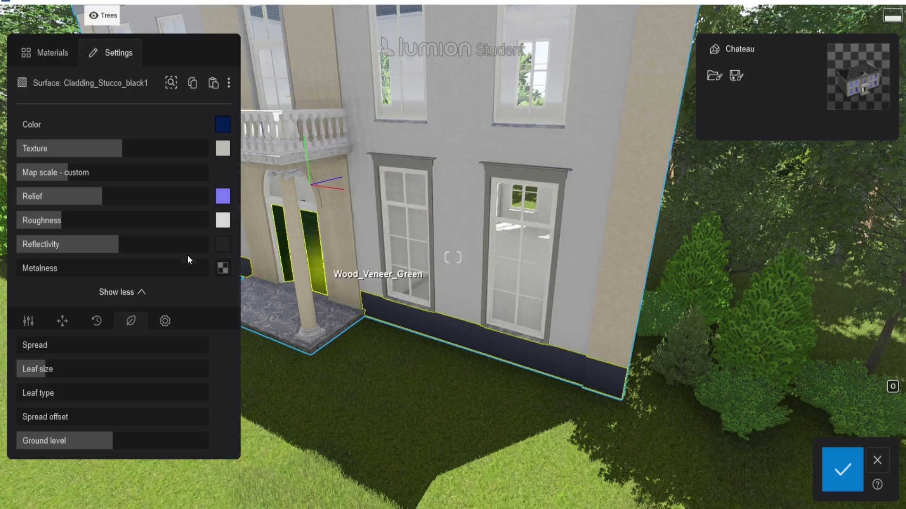
click(136, 295)
click(132, 294)
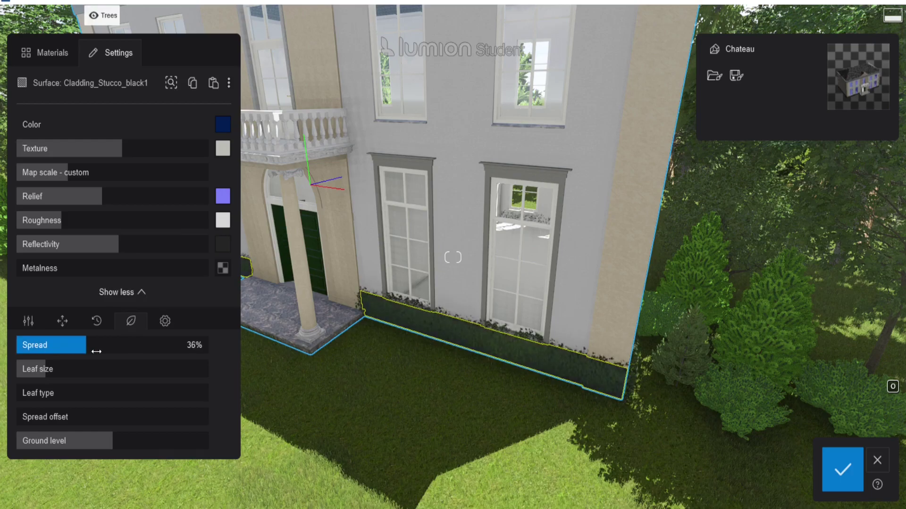
drag(96, 351, 128, 350)
Try other leaf types for the plinth's foliage
key(w)
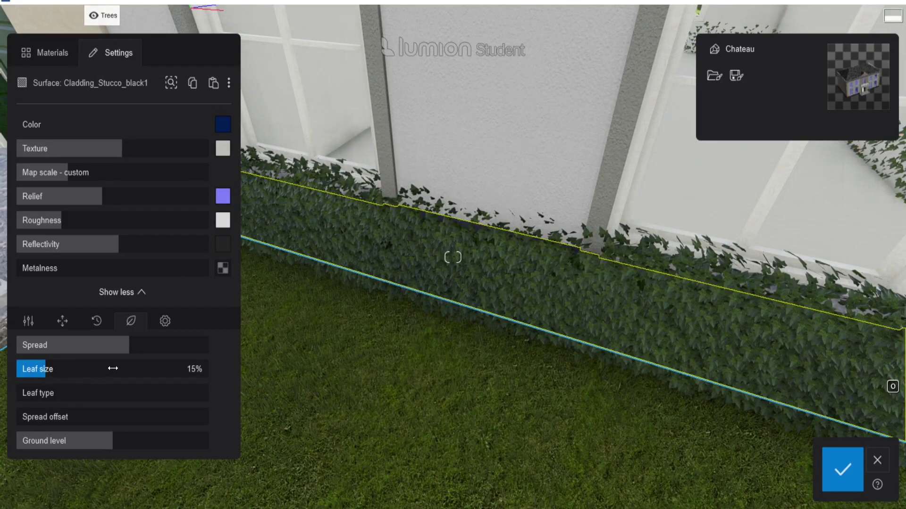
drag(34, 393, 194, 399)
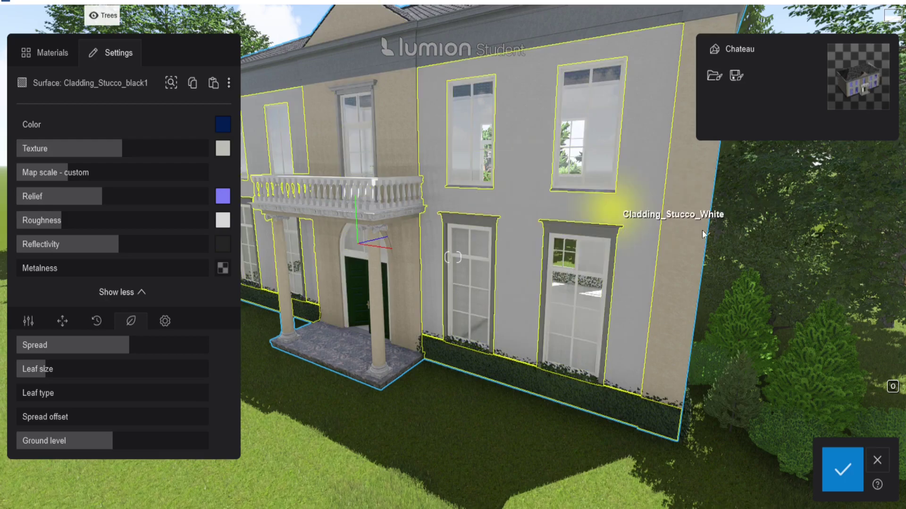
Grow ivy over the Cladding_Stucco_White walls by raising the foliage Spread to just over half and increasing the Spread offset
click(516, 216)
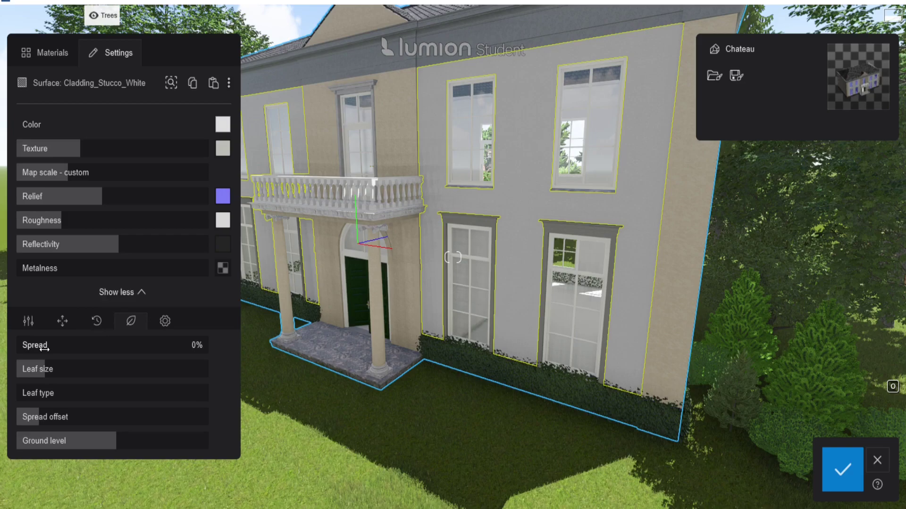
drag(44, 349, 141, 348)
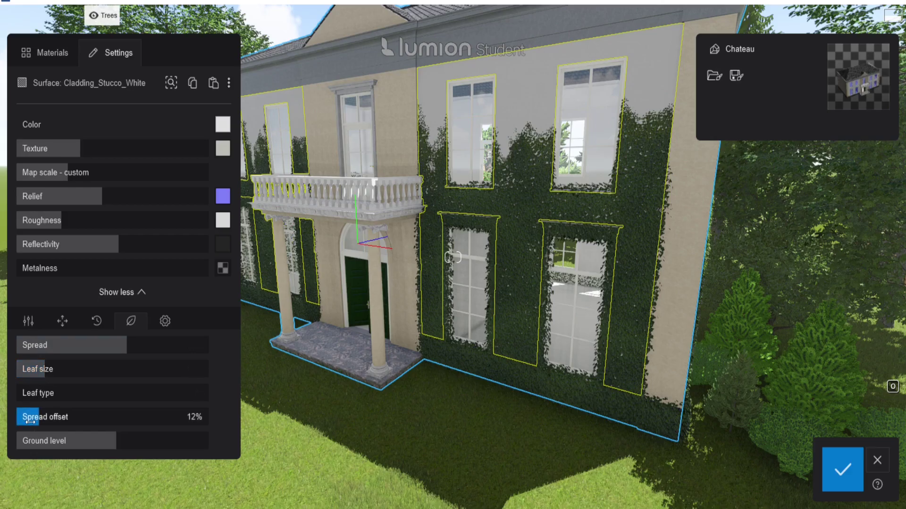
drag(38, 420, 59, 420)
Examine the ivy coverage on the front and side walls from close up and from farther away
key(s)
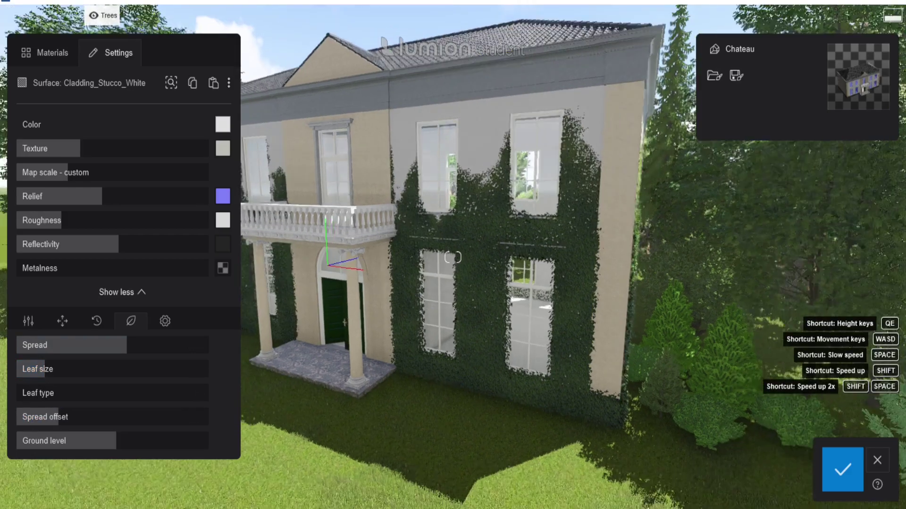
key(w)
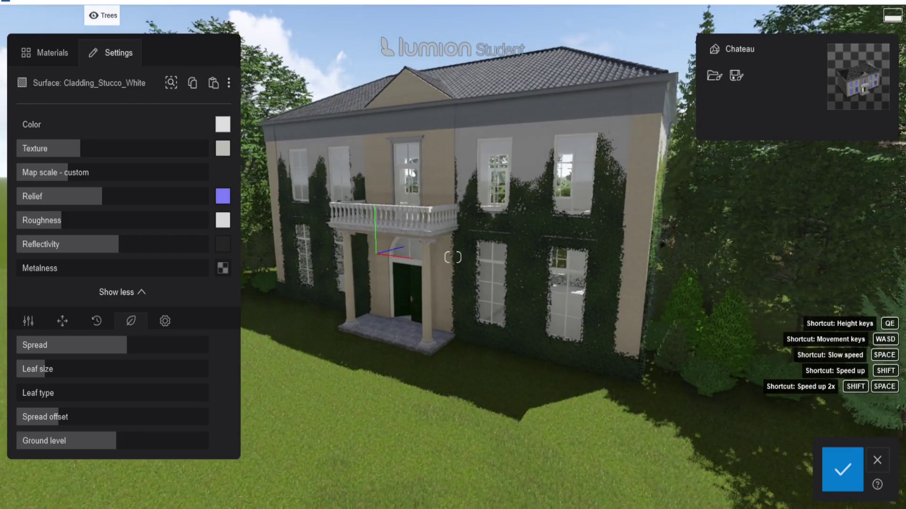
key(w)
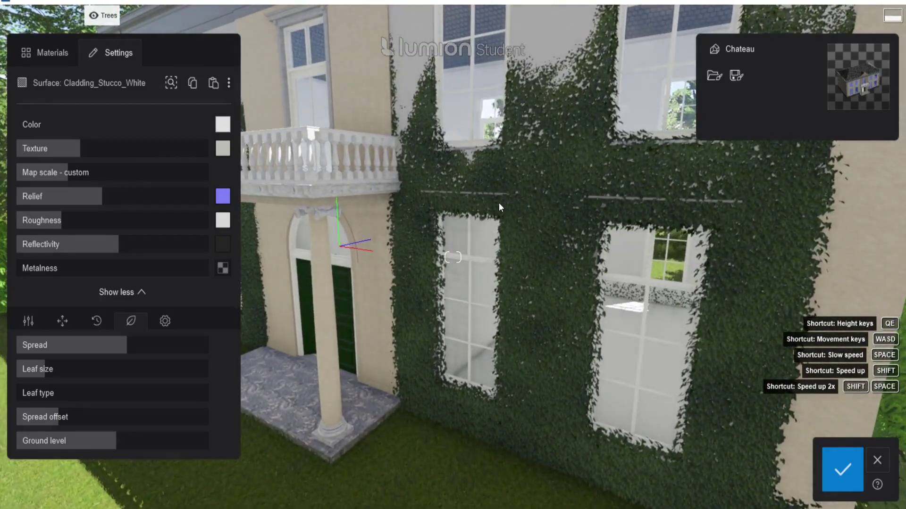
key(w)
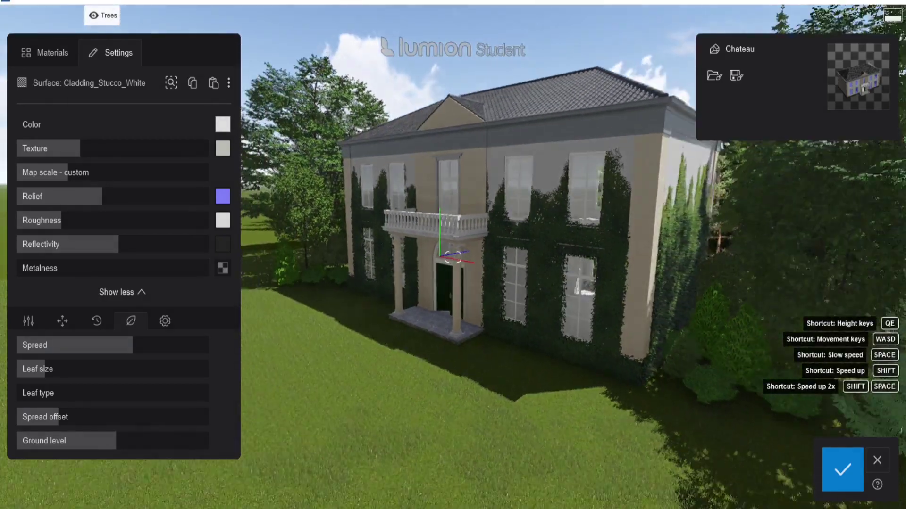
key(w)
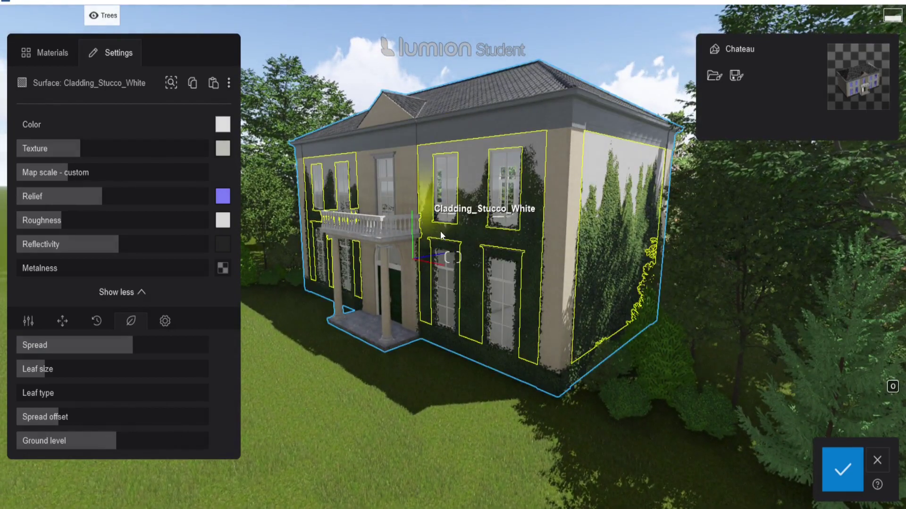
key(w)
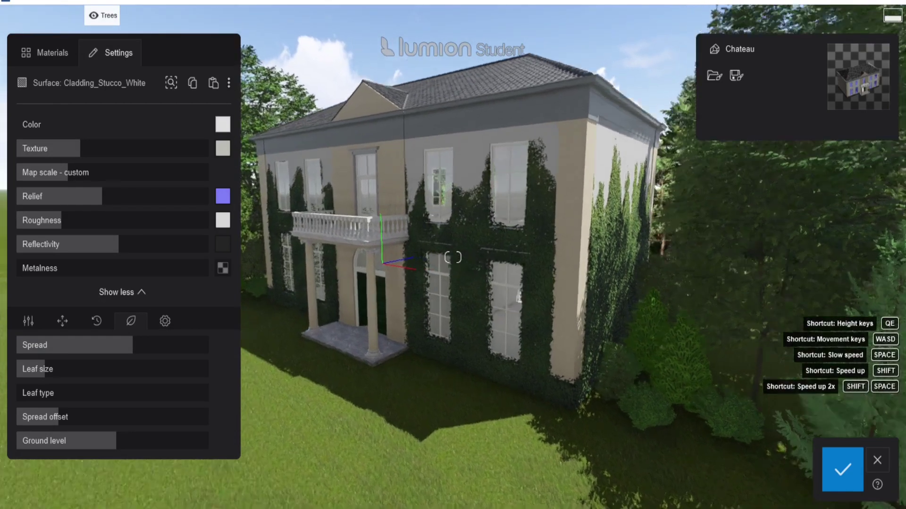
right_drag(518, 296, 511, 244)
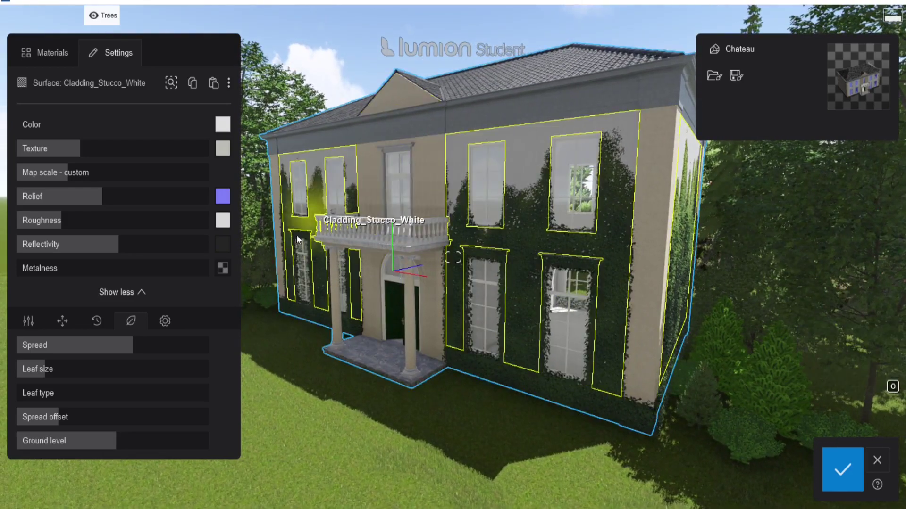
key(d)
key(w)
key(a)
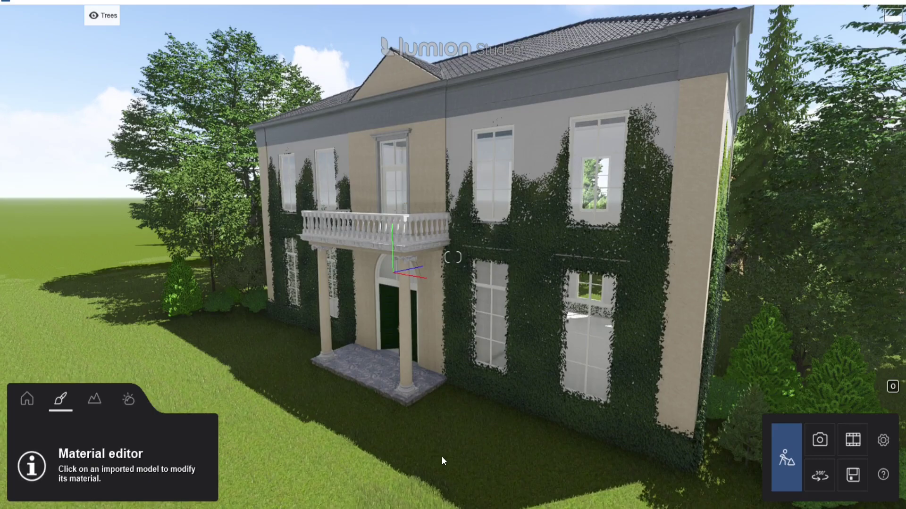
Switch to the SketchUp model and examine the white front wall beside the entrance
key(s)
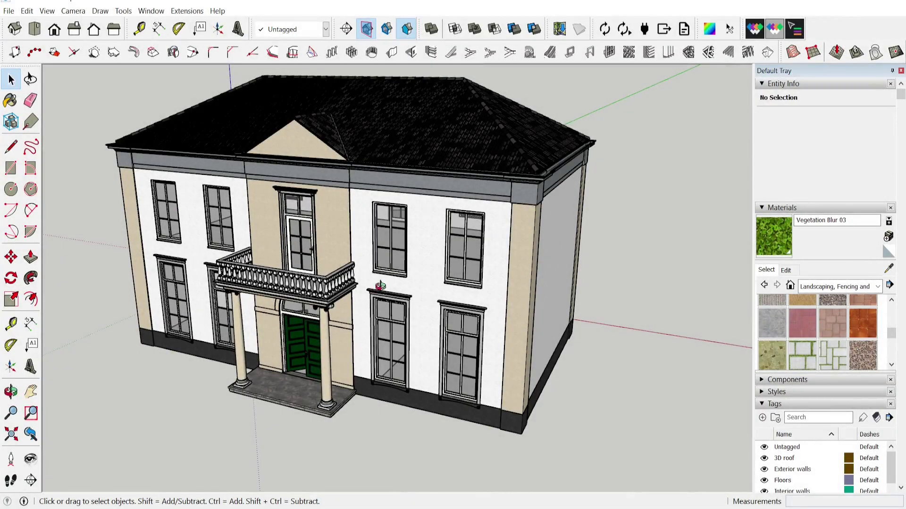
middle_drag(380, 285, 431, 285)
scroll(431, 285, up, 5)
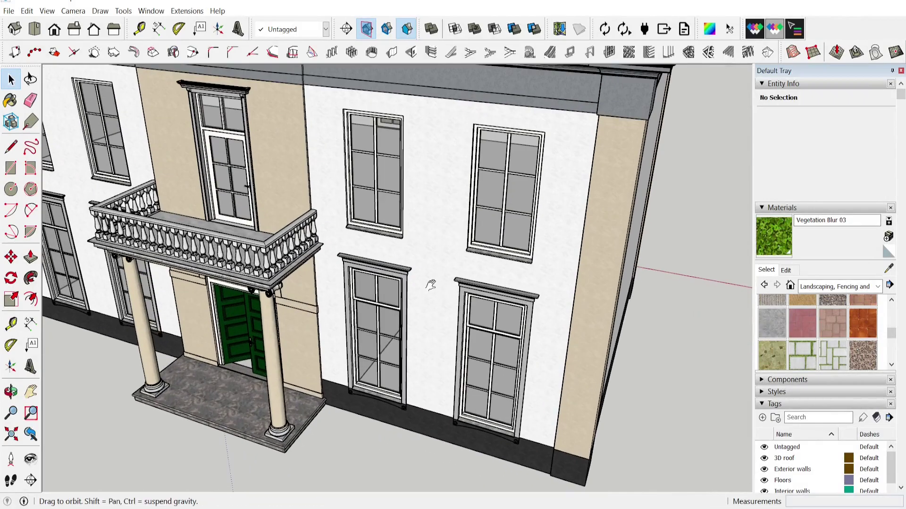
scroll(431, 285, down, 6)
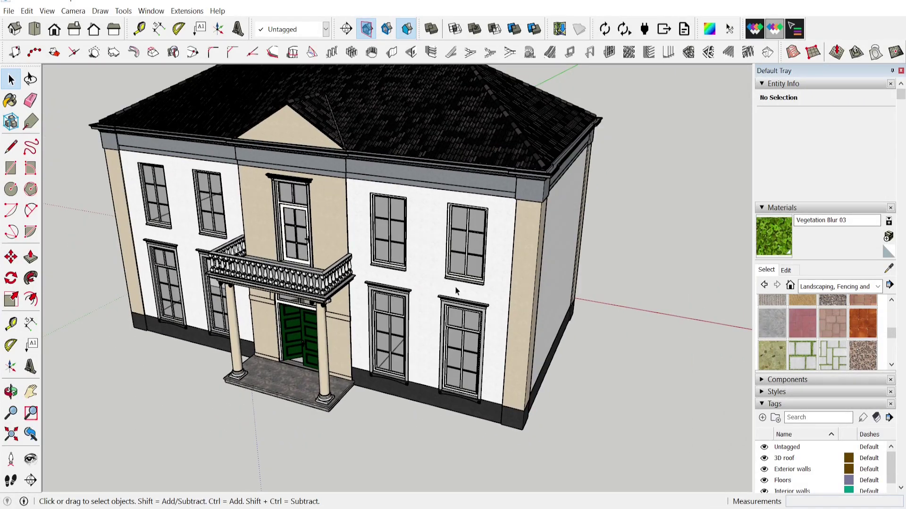
scroll(456, 291, up, 2)
scroll(401, 253, up, 1)
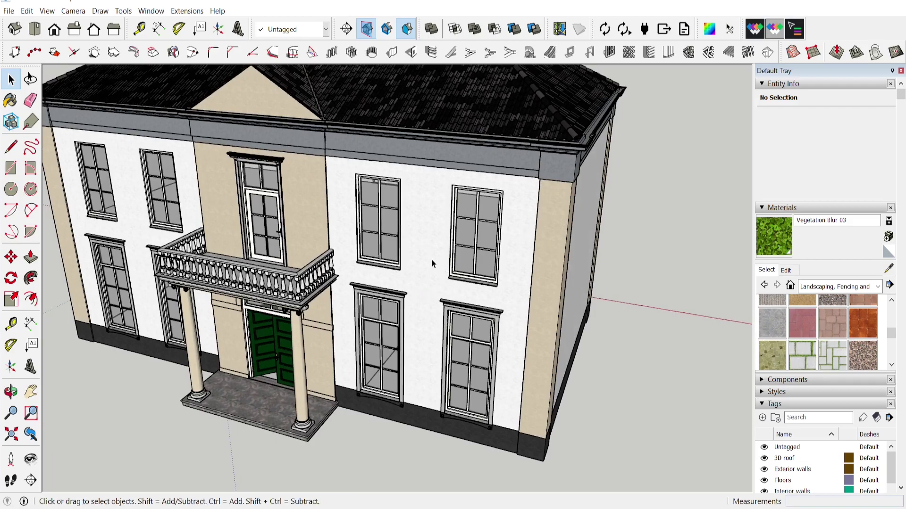
Draw an irregular ivy outline with the Line tool, from the wall base beside the porch up to the nearest upper window's side
scroll(431, 300, up, 2)
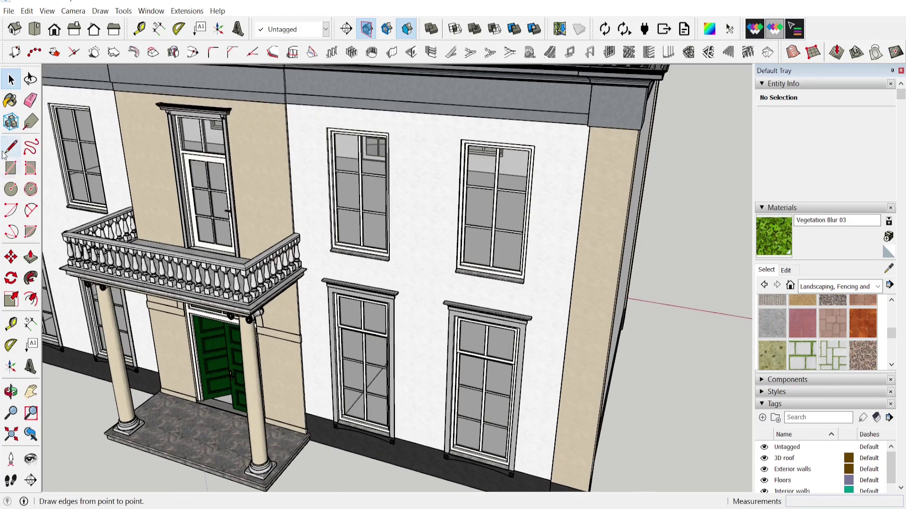
scroll(335, 245, down, 2)
middle_drag(335, 247, 363, 231)
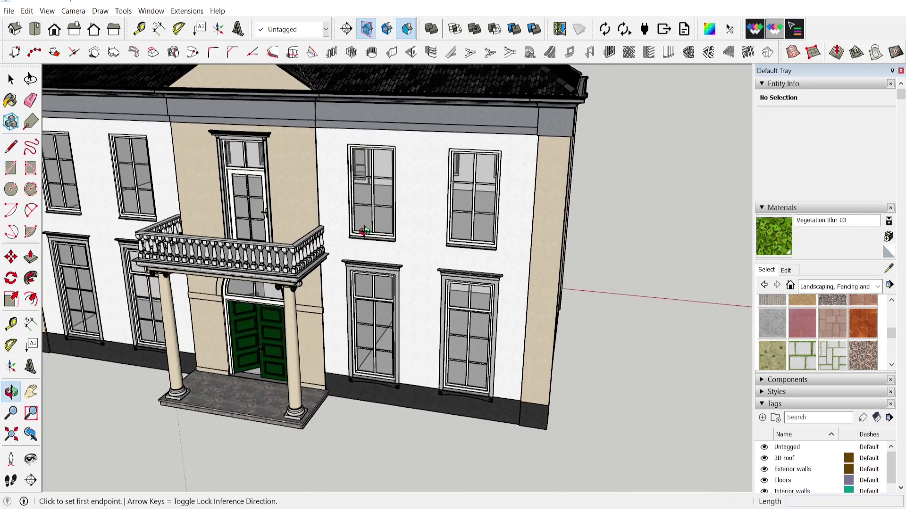
scroll(444, 201, up, 1)
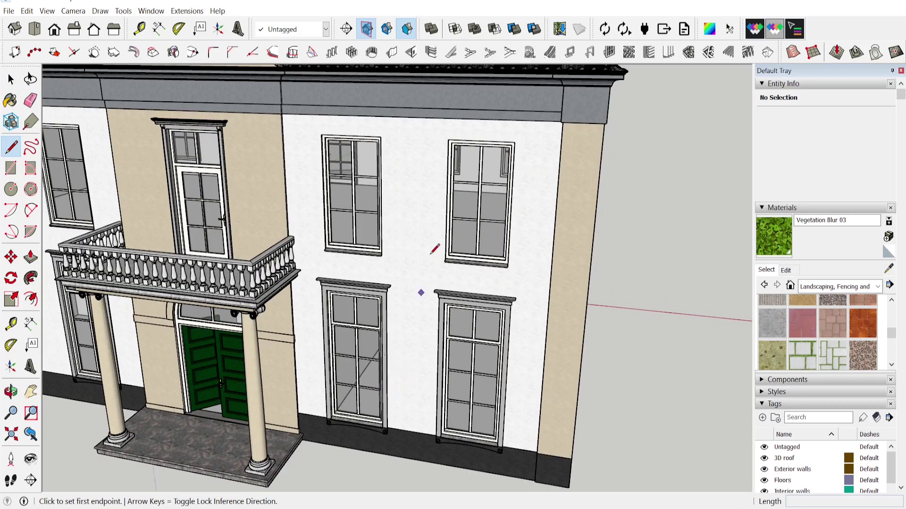
shift+middle_drag(410, 357, 416, 318)
scroll(372, 392, up, 2)
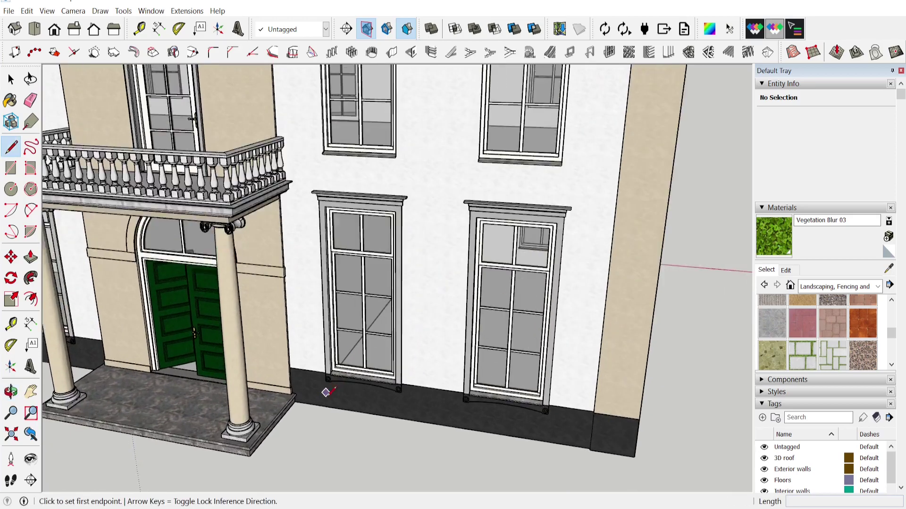
click(321, 391)
click(300, 318)
mouse_move(296, 279)
shift+middle_down()
mouse_move(287, 222)
mouse_move(294, 316)
shift+middle_up()
scroll(294, 265, up, 2)
click(296, 268)
click(273, 188)
shift+middle_drag(273, 188, 276, 263)
click(312, 180)
Continue the outline down around the first upper window's sill, up its far side and across the wall to the second window
scroll(313, 252, up, 4)
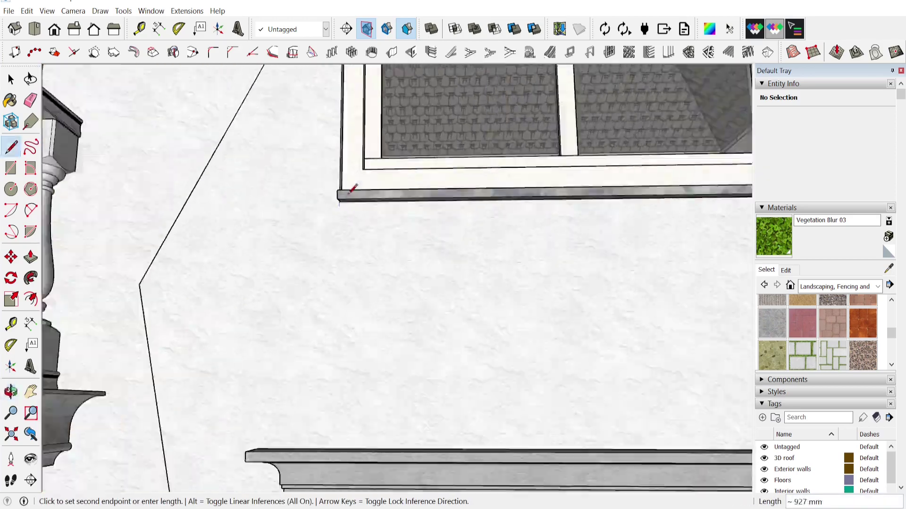
click(342, 194)
click(271, 280)
scroll(283, 266, down, 3)
click(279, 224)
click(357, 178)
click(414, 158)
Trace the outline beneath the second upper window's sill, up its far side and in angled segments to the beige corner pilaster
scroll(418, 265, up, 4)
click(417, 263)
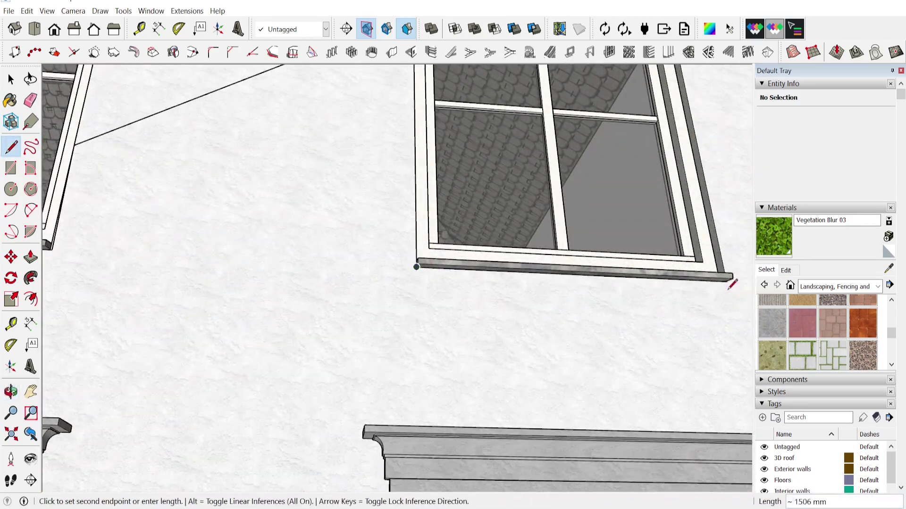
click(732, 279)
scroll(509, 320, down, 4)
middle_drag(511, 295, 498, 337)
click(594, 177)
click(653, 150)
shift+middle_drag(653, 150, 536, 302)
click(592, 151)
Close the outline by running it down the pilaster edge and back along the wall base to the starting point
shift+middle_drag(608, 396, 674, 132)
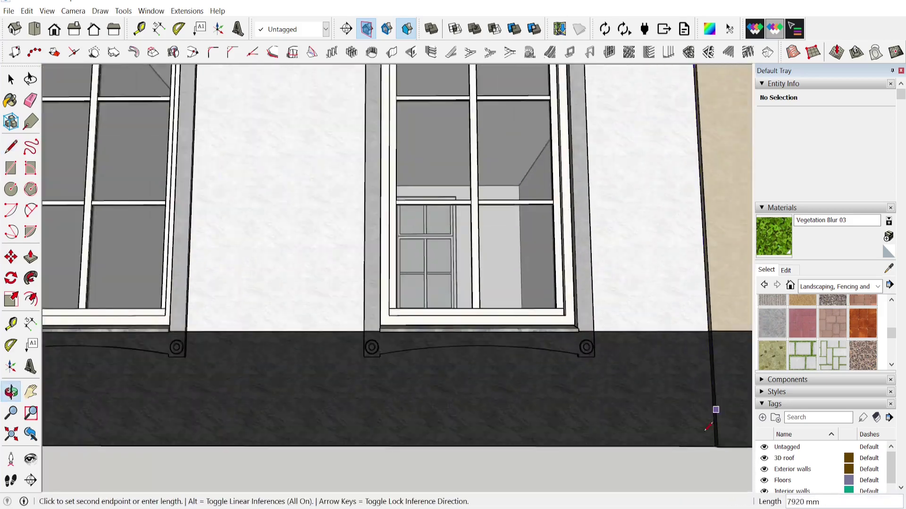
click(722, 448)
shift+middle_drag(302, 392, 632, 366)
click(261, 423)
Group the outlined wall face with its edges and open the new group for editing
click(11, 79)
double_click(356, 319)
right_click(356, 319)
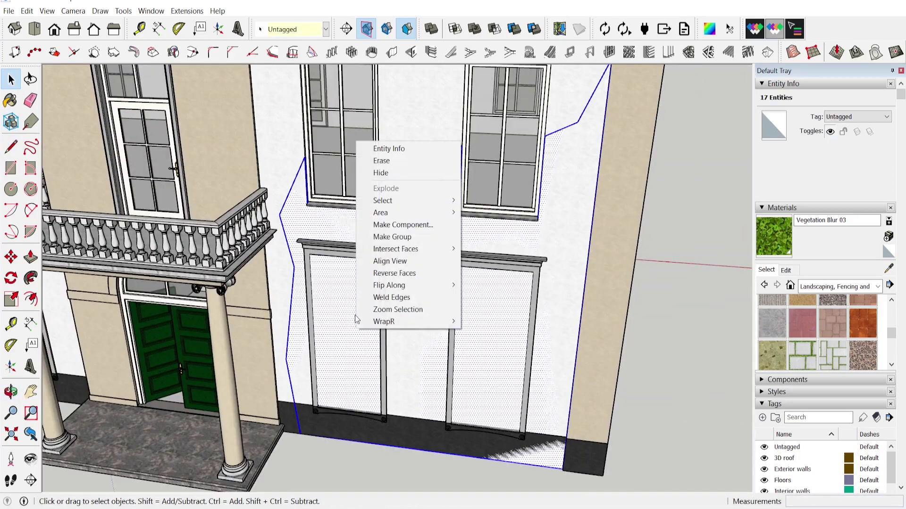
click(387, 240)
double_click(333, 335)
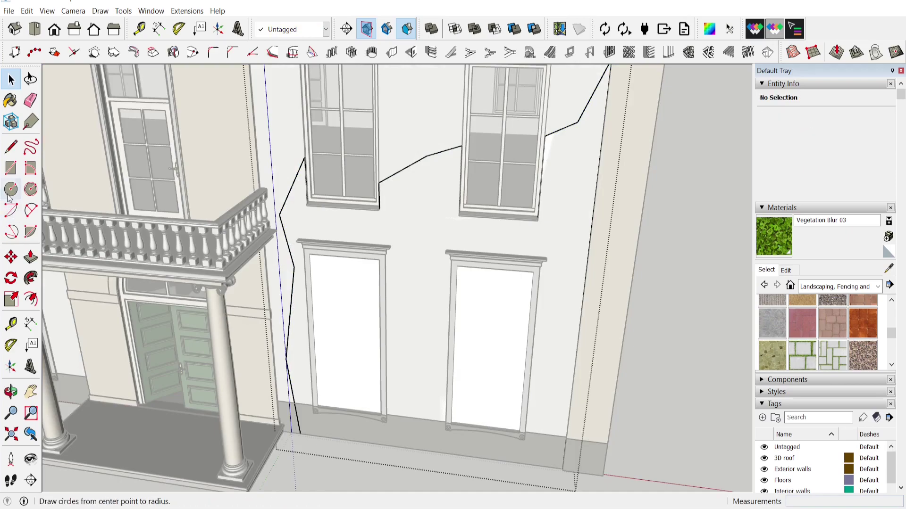
Draw a rectangle of about 1742 by 3873 mm on the face, covering the ground-floor window nearest the porch
scroll(324, 374, up, 5)
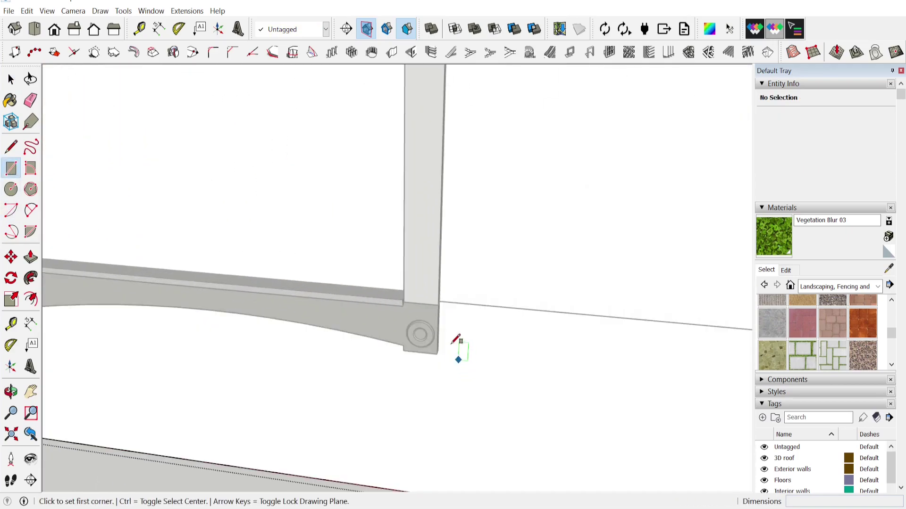
scroll(443, 313, up, 3)
click(429, 301)
scroll(498, 396, down, 6)
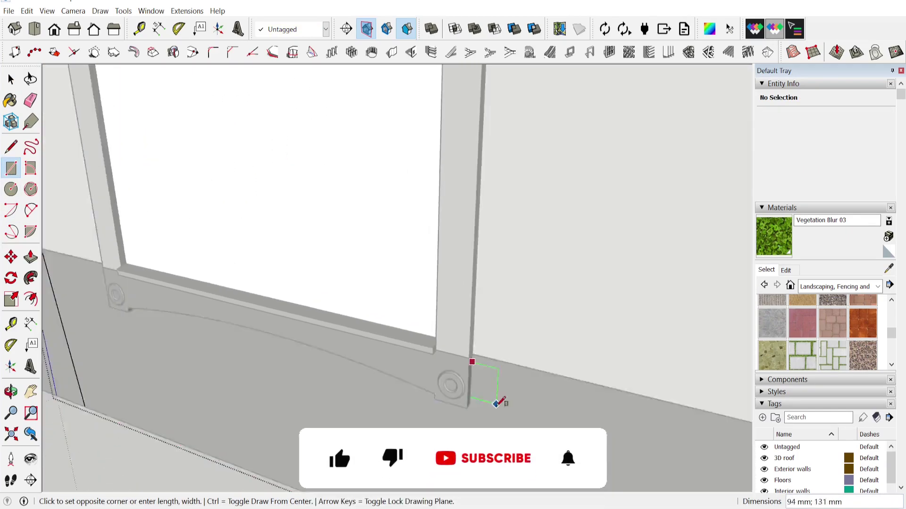
shift+middle_drag(496, 394, 378, 359)
scroll(427, 207, up, 7)
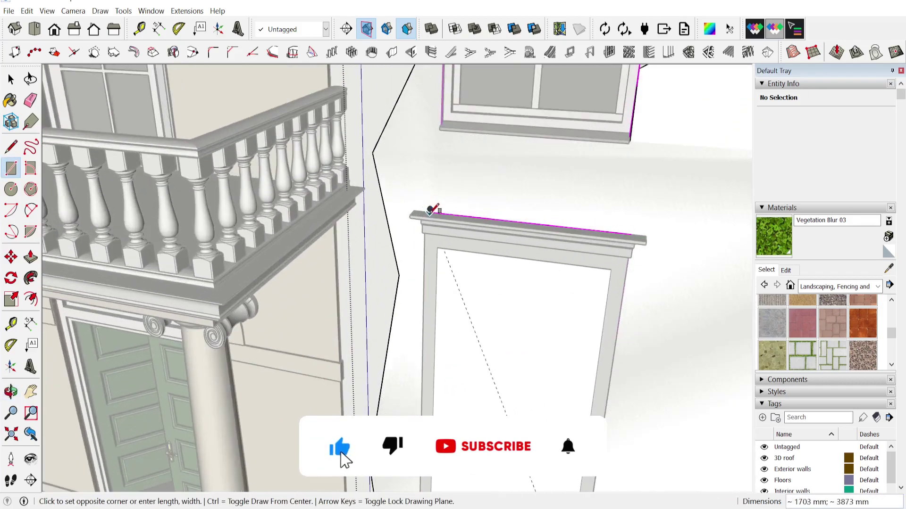
mouse_move(418, 210)
middle_down()
mouse_move(471, 145)
mouse_move(451, 211)
mouse_move(425, 207)
middle_up()
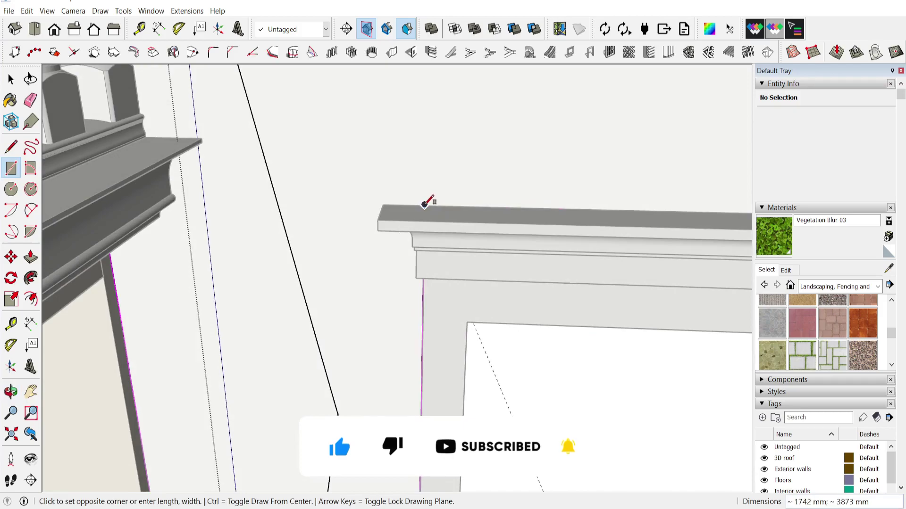
click(424, 204)
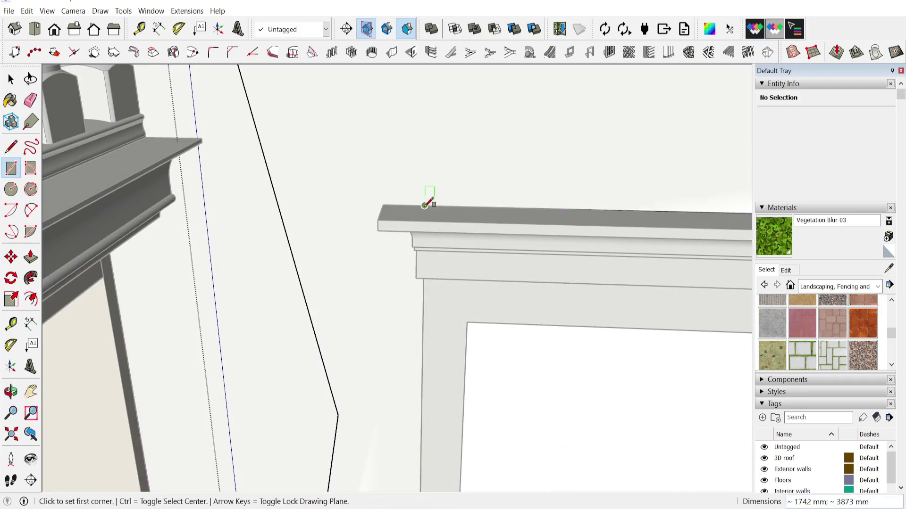
Copy the window rectangle with its edges to the matching position over the second ground-floor window
scroll(257, 232, down, 8)
key(space)
double_click(361, 302)
click(11, 258)
scroll(287, 324, up, 8)
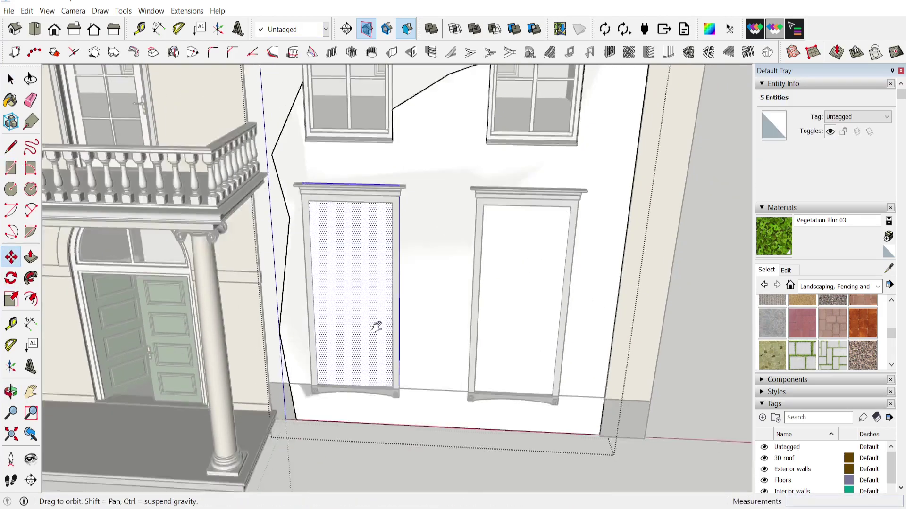
scroll(297, 316, up, 2)
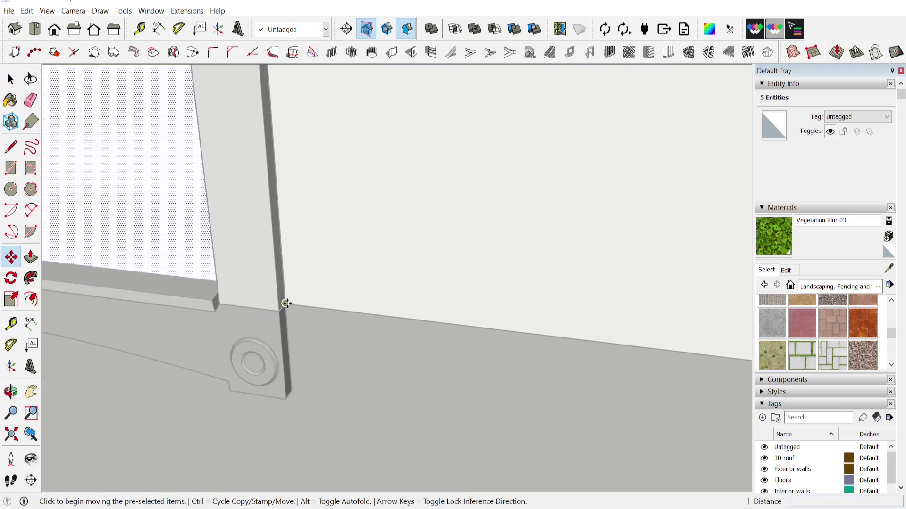
click(287, 307)
key(ctrl)
scroll(414, 330, down, 5)
shift+middle_drag(605, 330, 56, 306)
scroll(340, 397, up, 3)
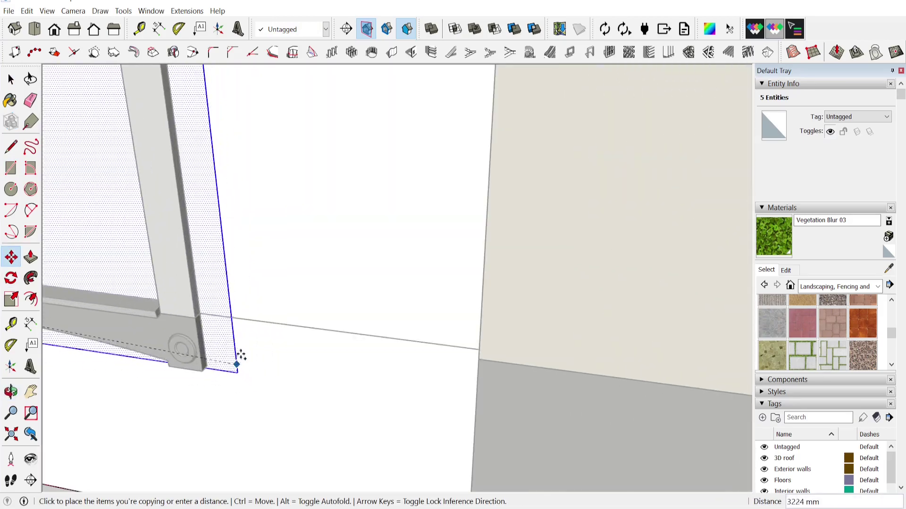
click(202, 313)
scroll(491, 398, down, 8)
click(245, 271)
key(Escape)
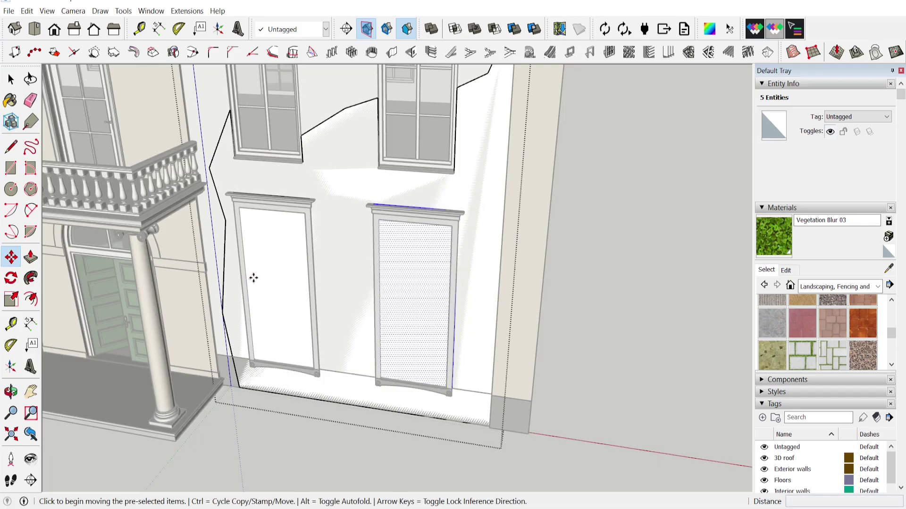
Delete the faces inside both rectangles to cut the ground-floor window openings out of the ivy surface
key(space)
click(254, 277)
key(Delete)
click(392, 296)
key(Delete)
scroll(394, 296, down, 3)
mouse_move(394, 295)
middle_down()
mouse_move(402, 306)
mouse_move(404, 286)
middle_up()
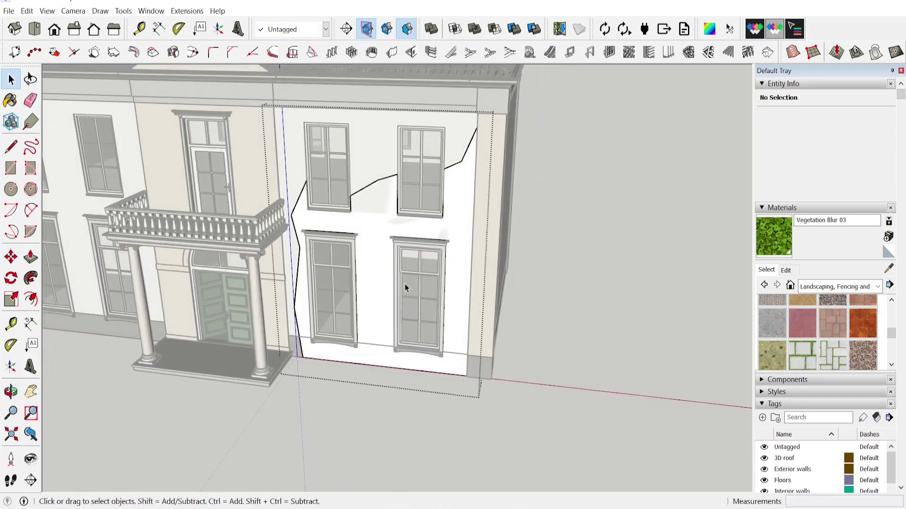
Close the group and paint it with the Vegetation Blur 03 material
scroll(425, 297, up, 5)
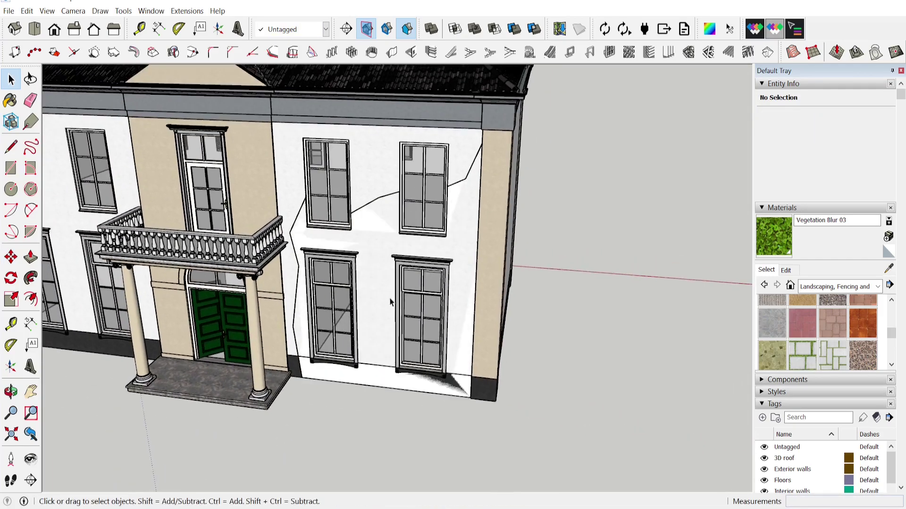
click(391, 301)
scroll(391, 302, up, 2)
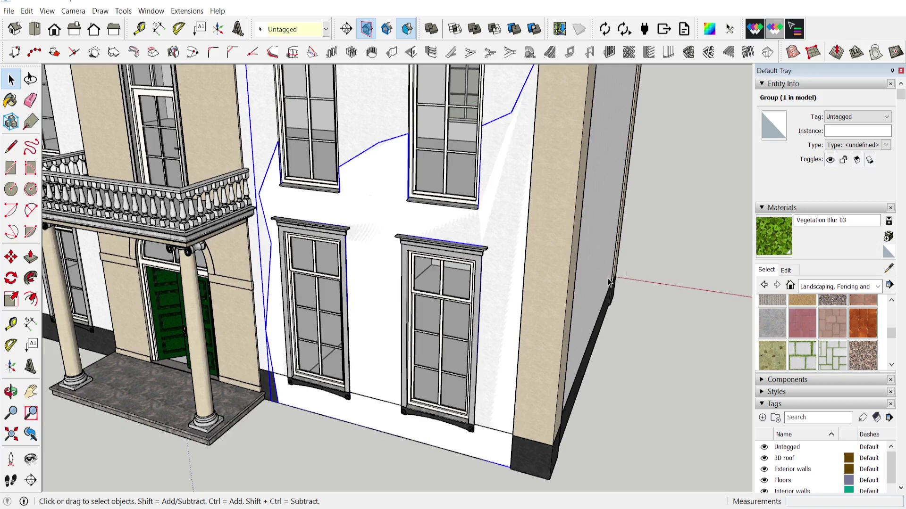
click(769, 231)
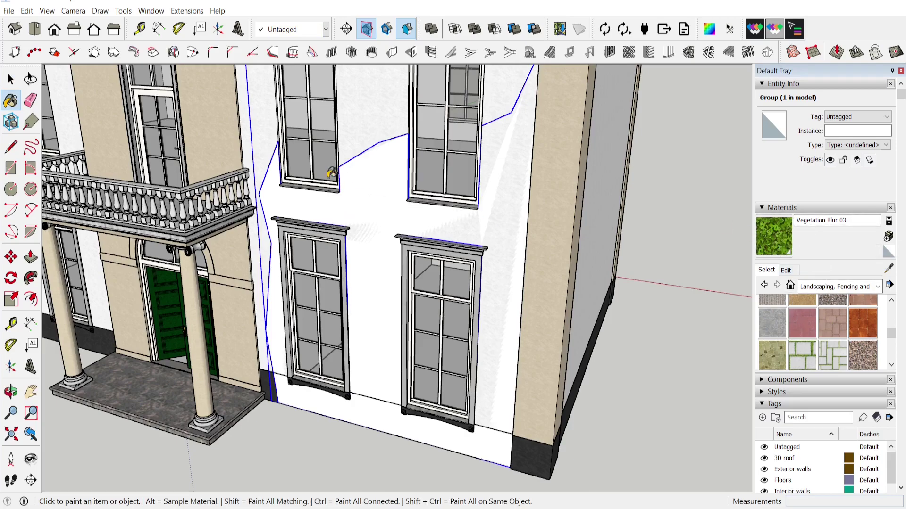
click(391, 197)
click(3, 83)
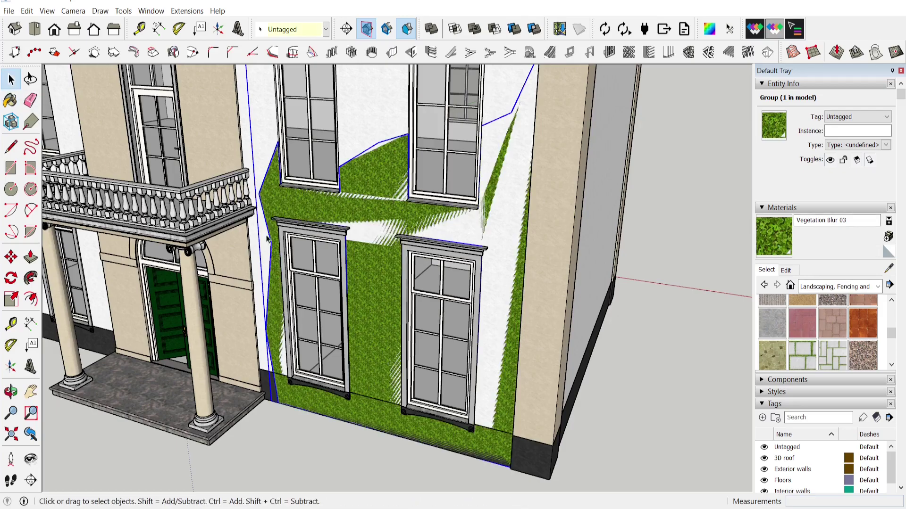
Move the ivy group 10 mm back from its origin point so it sits behind the wall surface
scroll(283, 377, up, 5)
key(m)
scroll(290, 367, up, 3)
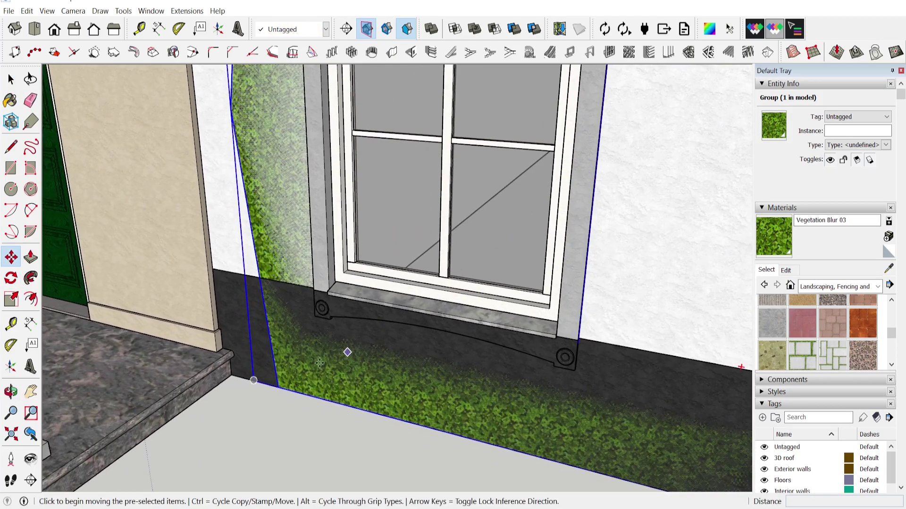
scroll(250, 377, up, 2)
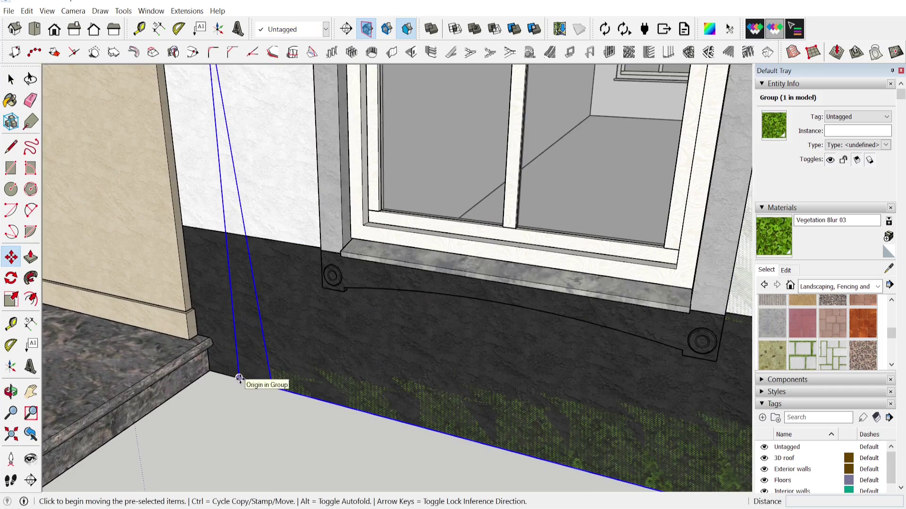
click(239, 379)
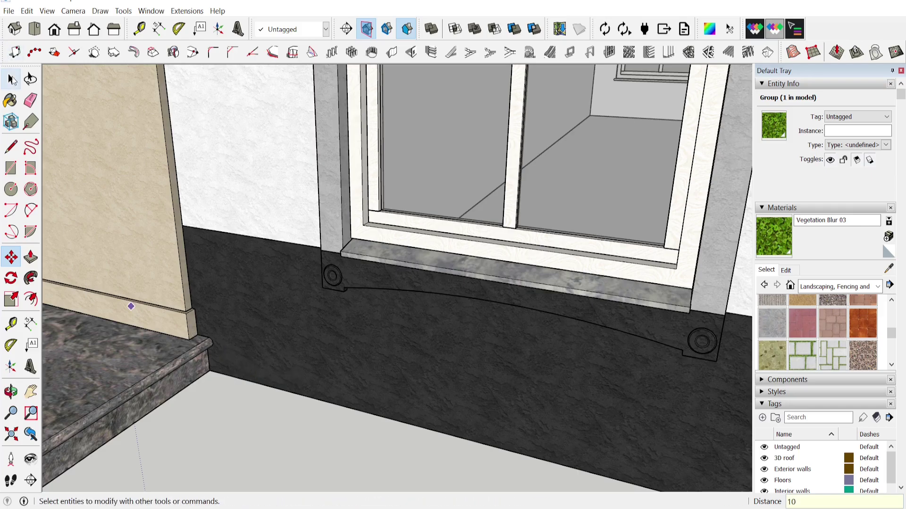
click(12, 79)
scroll(330, 334, down, 8)
middle_drag(375, 245, 400, 308)
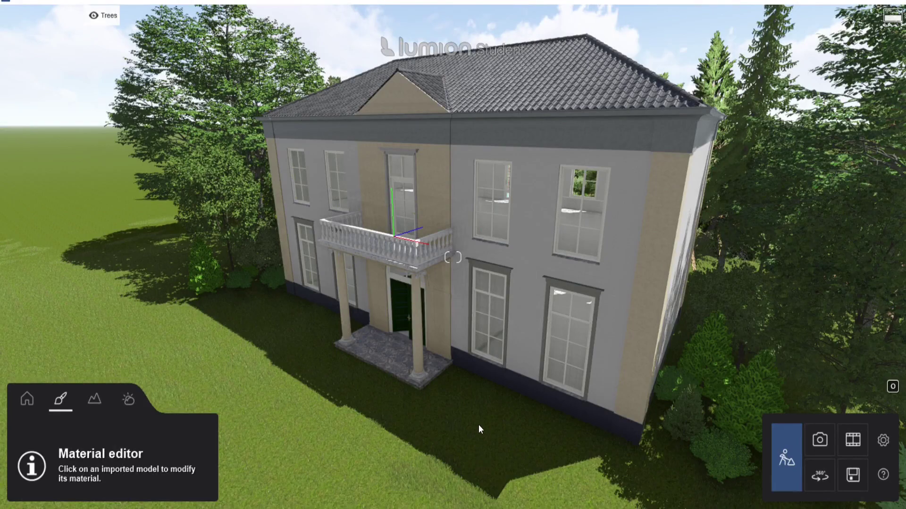
Switch to Lumion and select the Vegetation_Blur_03 surface hidden inside the front wall for material editing
right_drag(604, 364, 637, 346)
key(d)
key(w)
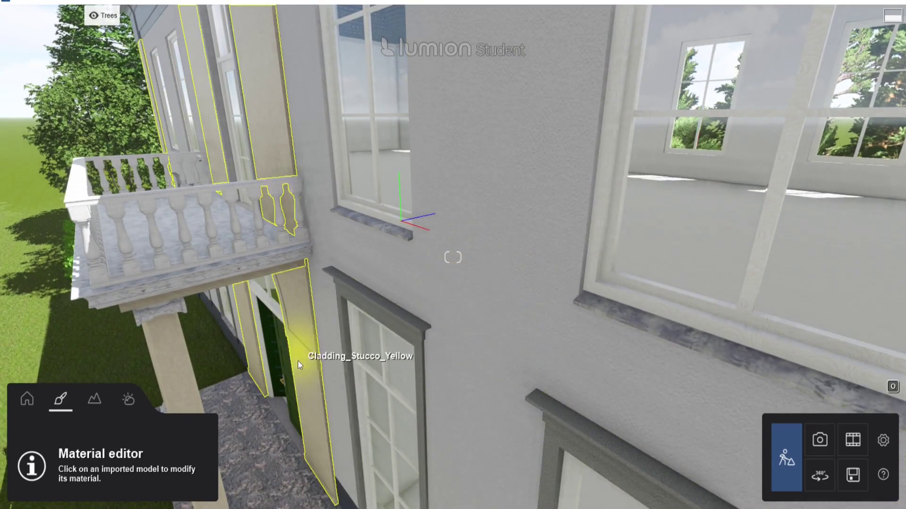
key(w)
right_drag(448, 325, 460, 377)
key(d)
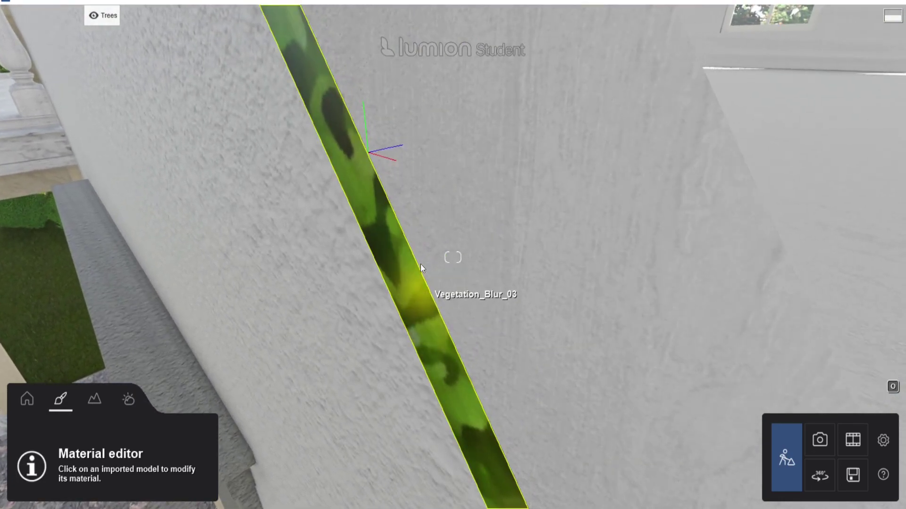
click(396, 255)
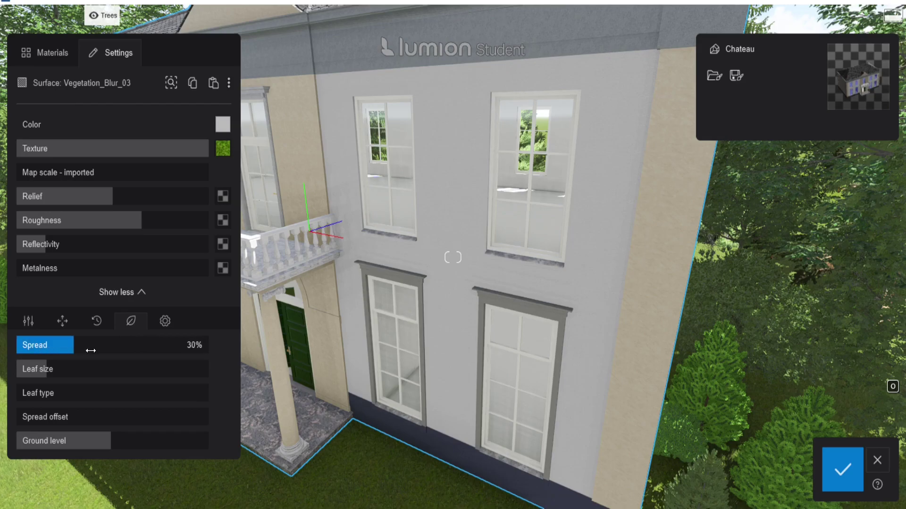
Raise the foliage Spread of Vegetation_Blur_03 to its maximum and check the ivy on the front wall
drag(133, 346, 220, 346)
right_drag(423, 307, 453, 306)
key(s)
key(w)
key(w)
right_drag(453, 257, 454, 236)
key(e)
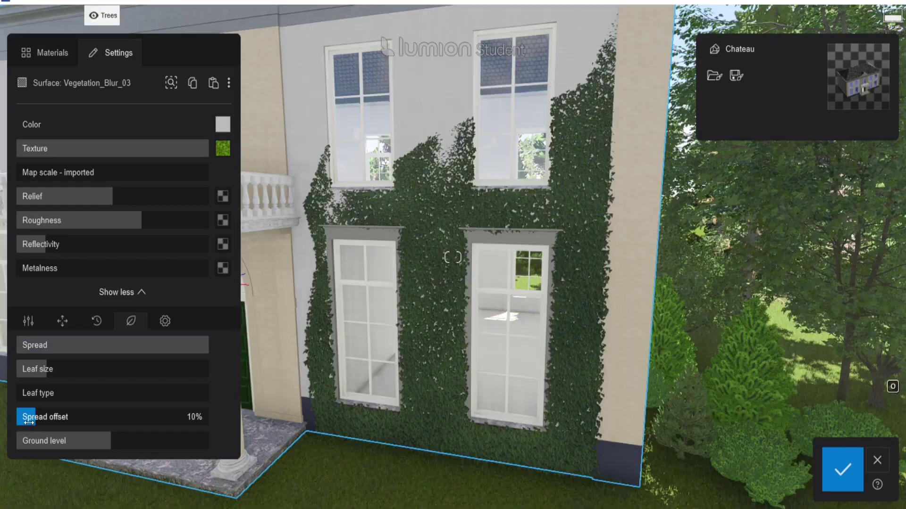
Lower the Spread offset of Vegetation_Blur_03 to its minimum and inspect the ivy leaves around the ground-floor windows up close
drag(28, 423, 17, 421)
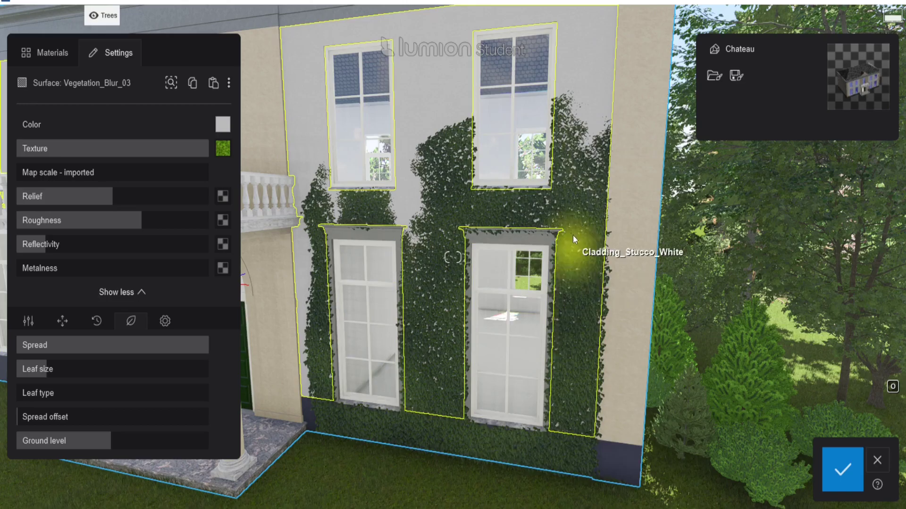
key(w)
right_drag(425, 235, 415, 278)
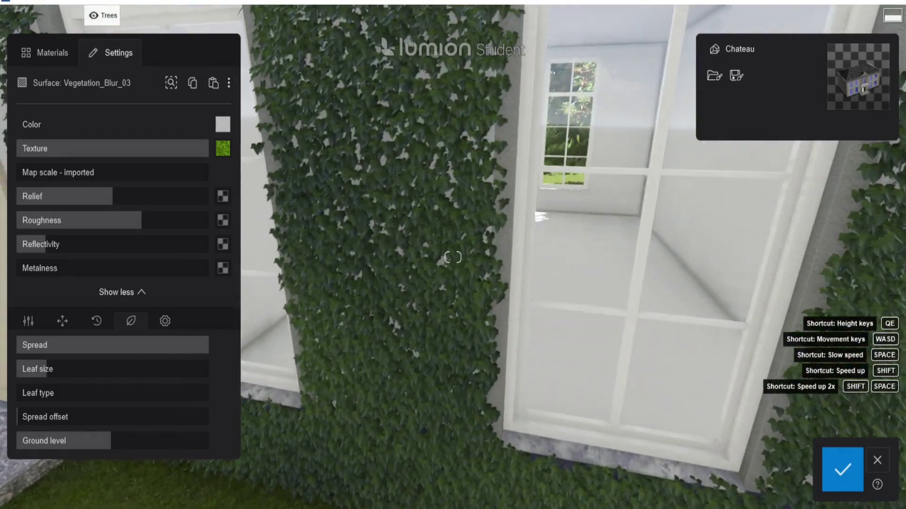
key(s)
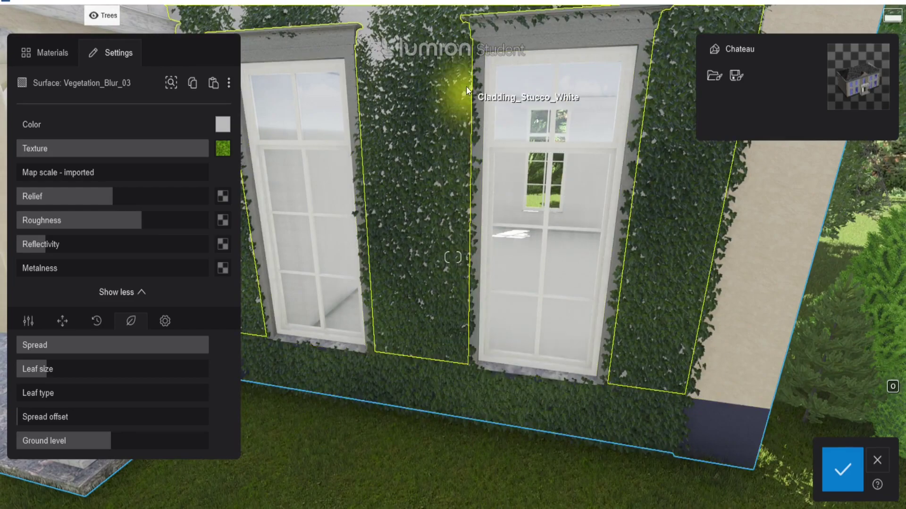
mouse_move(476, 66)
scroll(475, 66, down, 5)
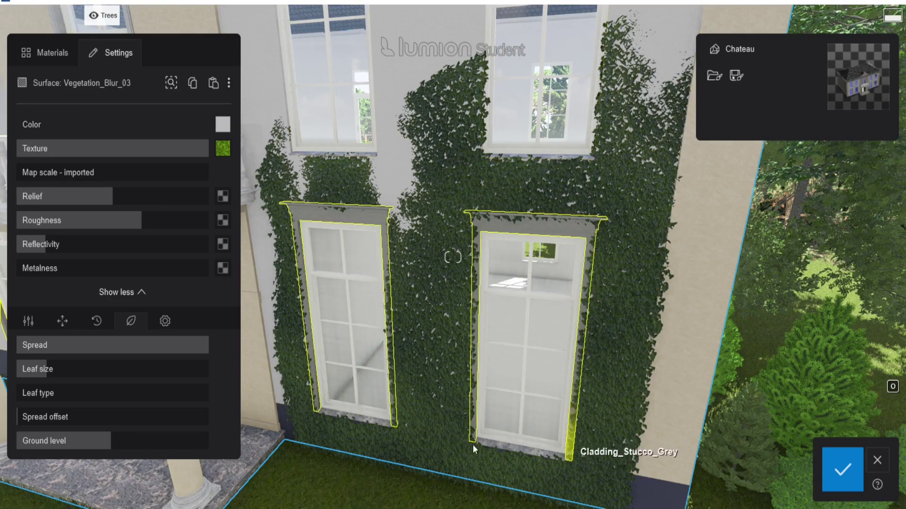
Set the Spread offset of Vegetation_Blur_03 to 10% and review the ivy on the front facade from farther away
key(s)
right_drag(33, 396, 1, 408)
click(26, 418)
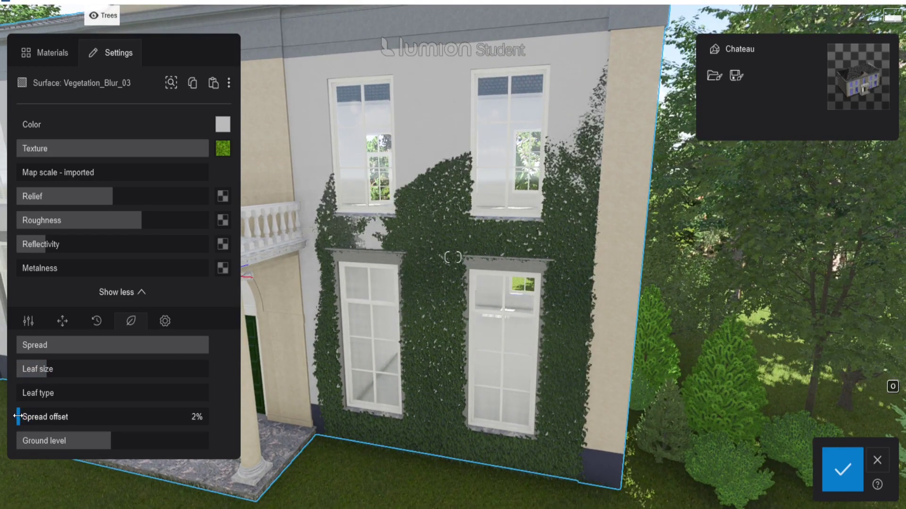
drag(18, 416, 26, 413)
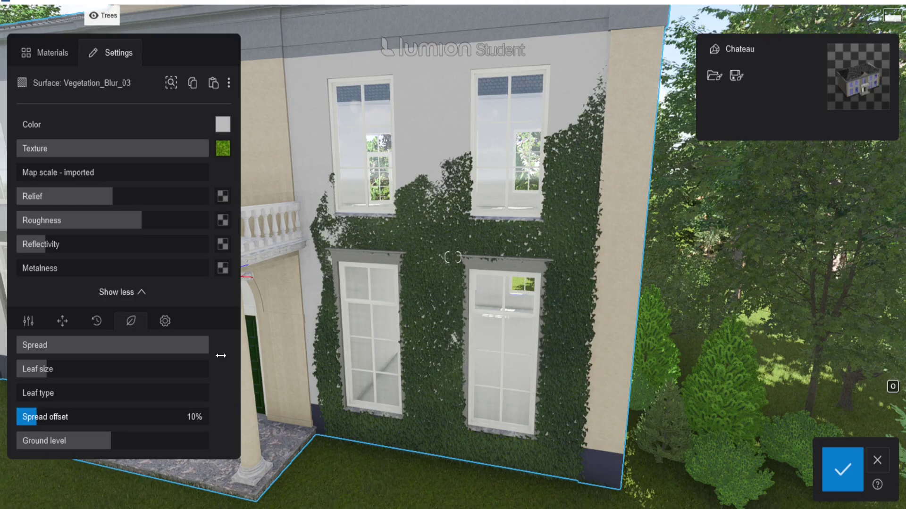
key(s)
key(w)
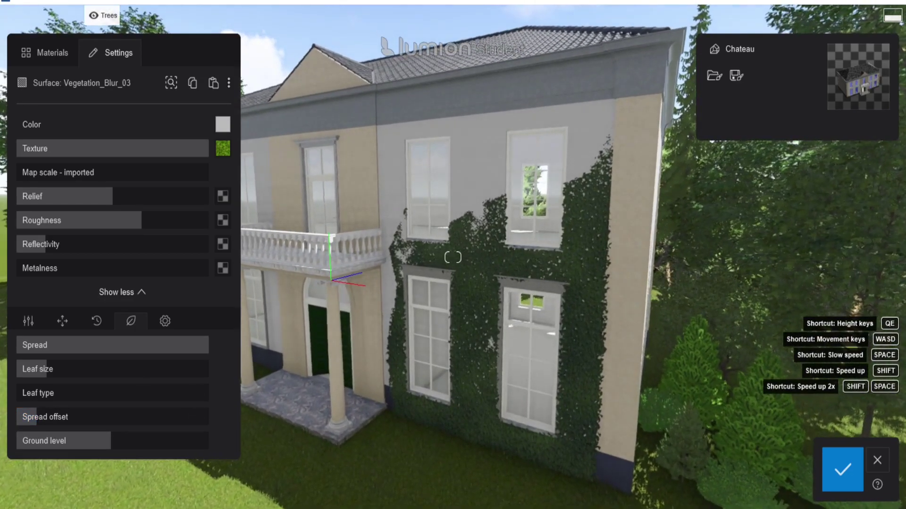
right_drag(443, 258, 431, 259)
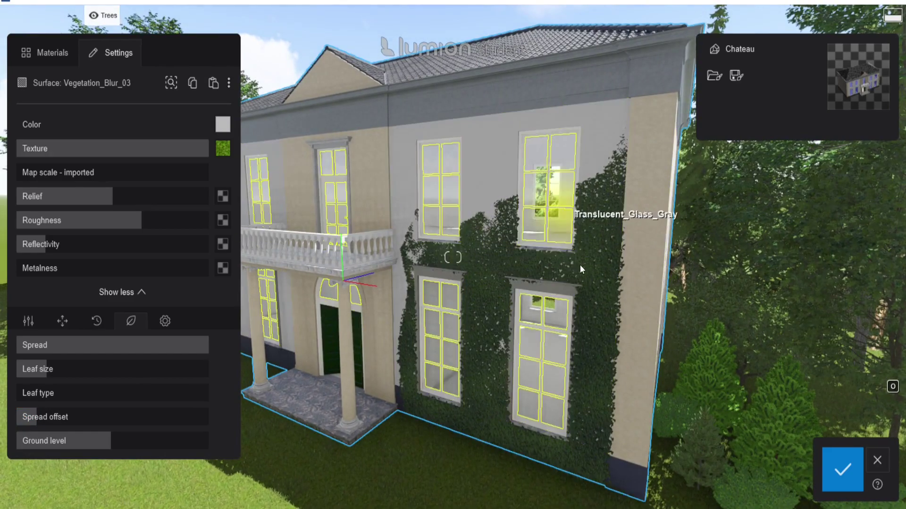